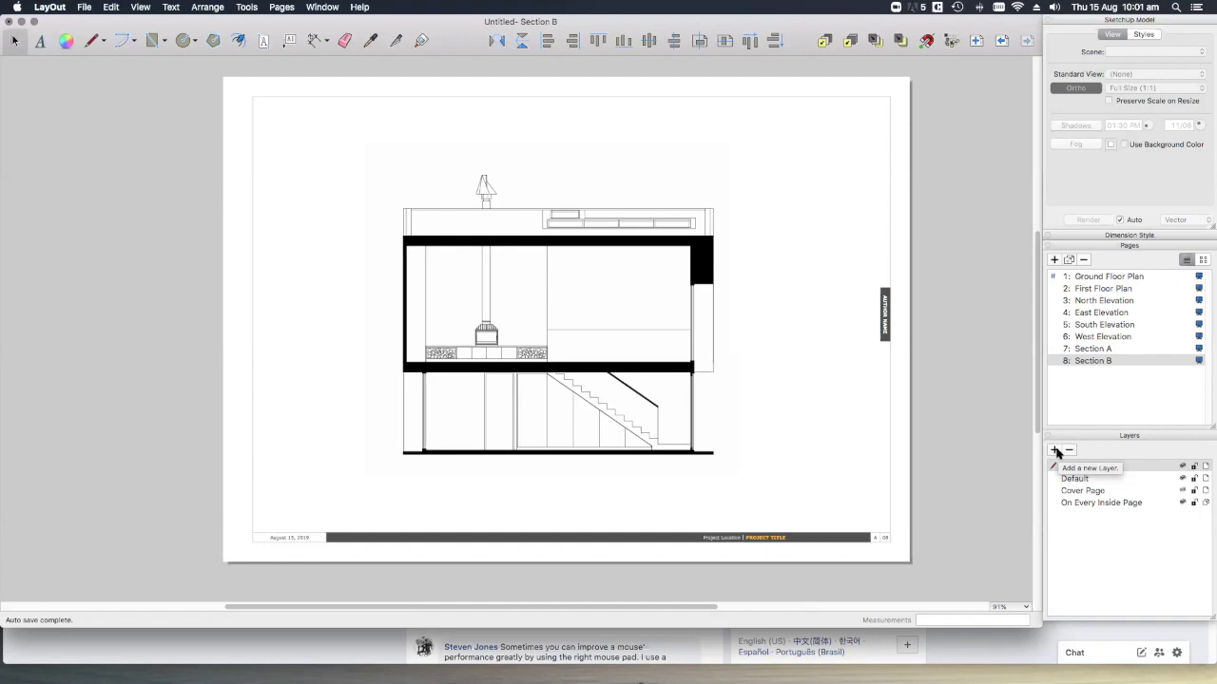
# Add a new layer named Annotation, then clear the current selection
pyautogui.click(1054, 451)
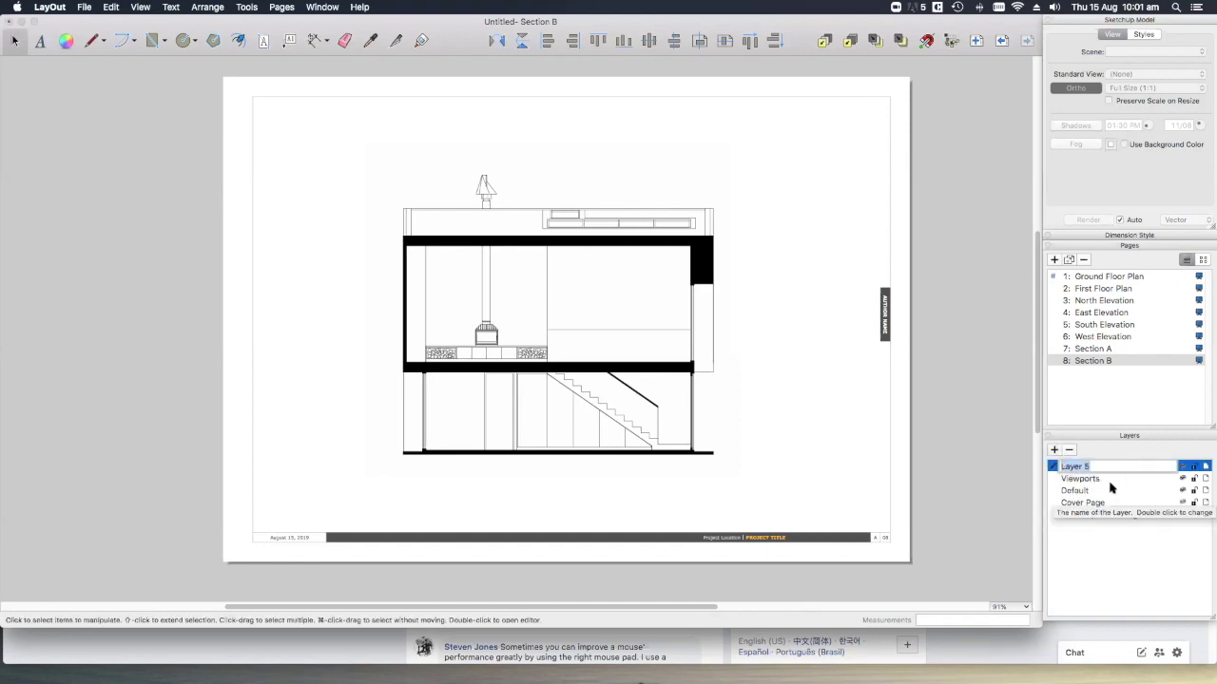
pyautogui.write('Annotation')
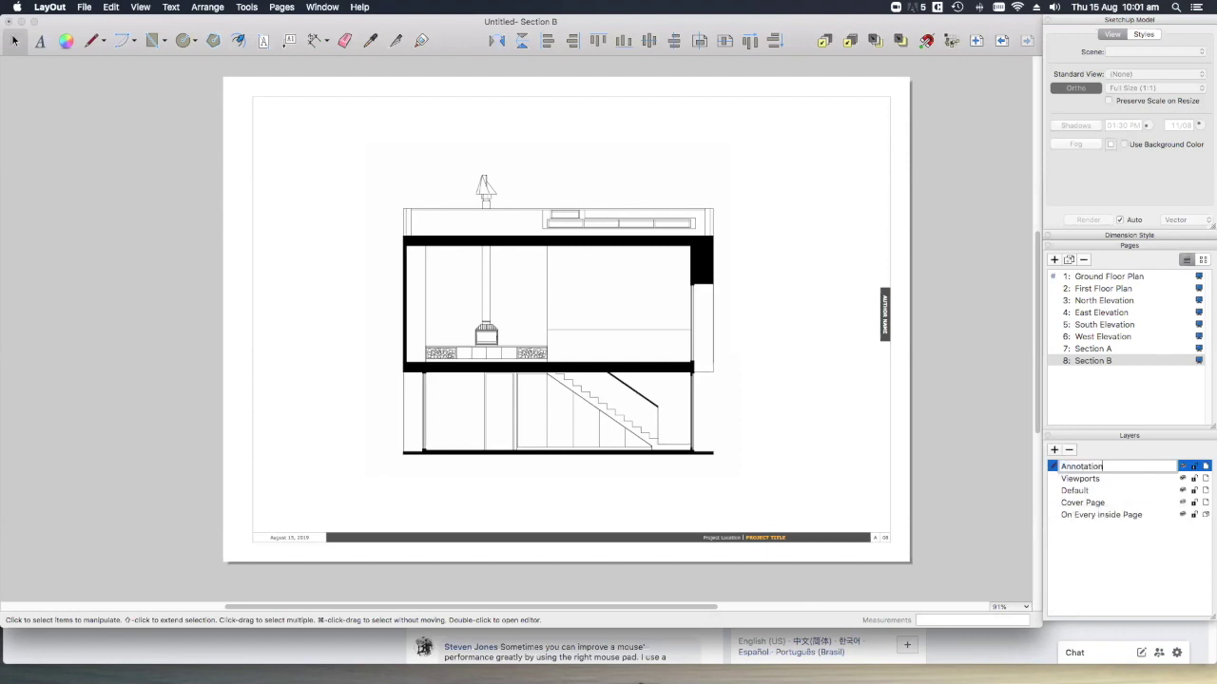
pyautogui.press('Return')
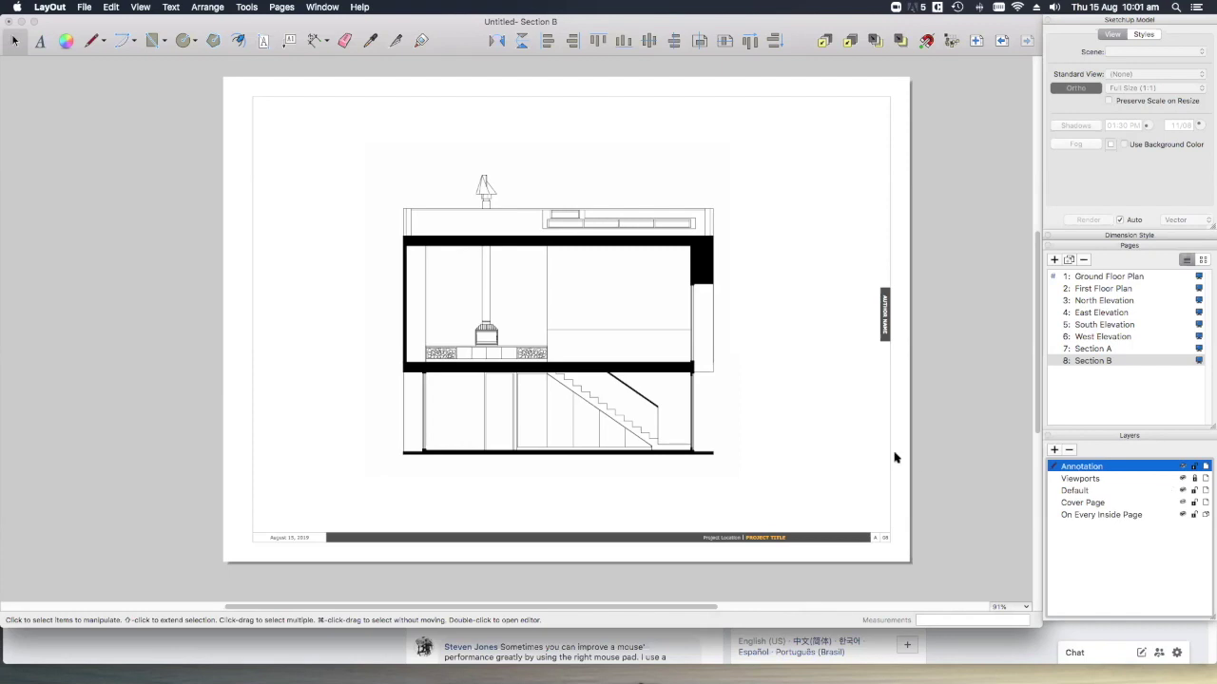
pyautogui.click(697, 238)
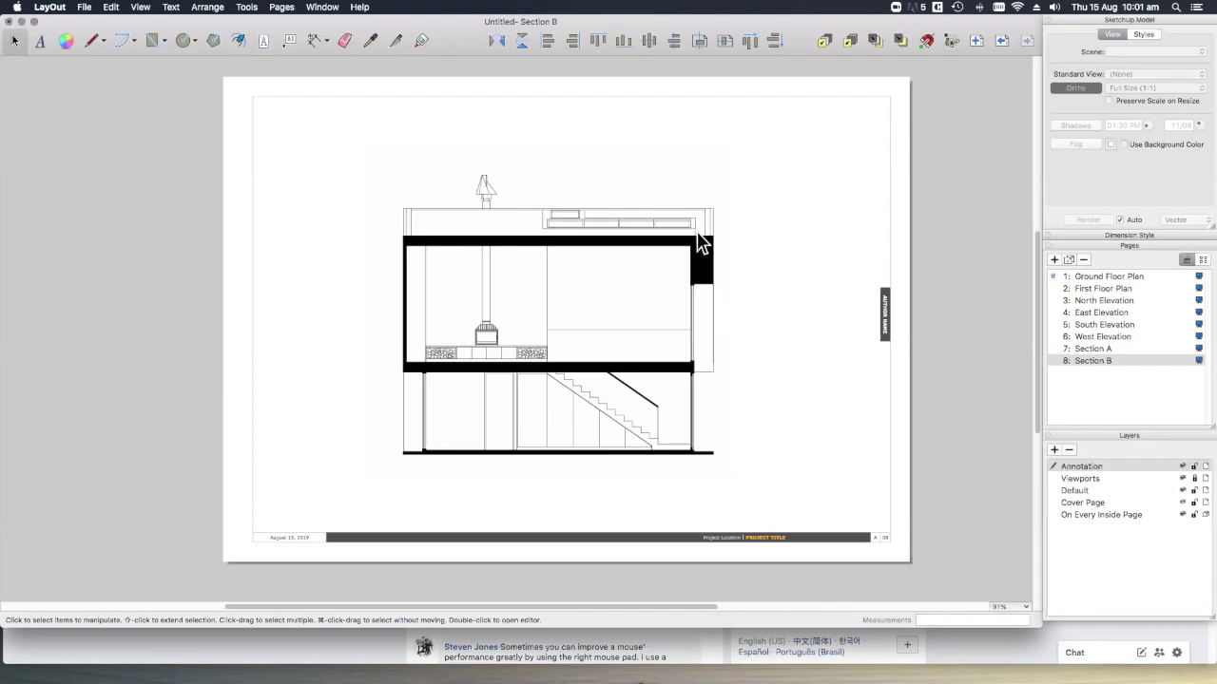
# On the Ground Floor Plan page, place a 'BEDROOM 1' text label in the top-left room
pyautogui.click(1136, 277)
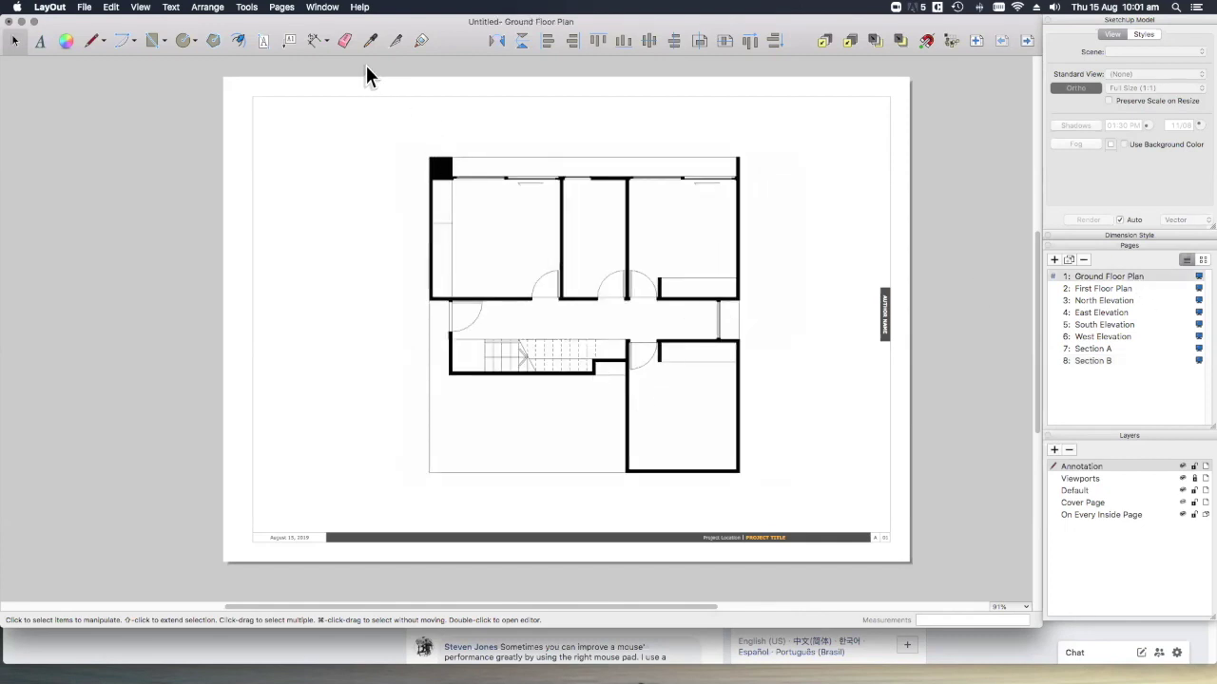
pyautogui.click(264, 41)
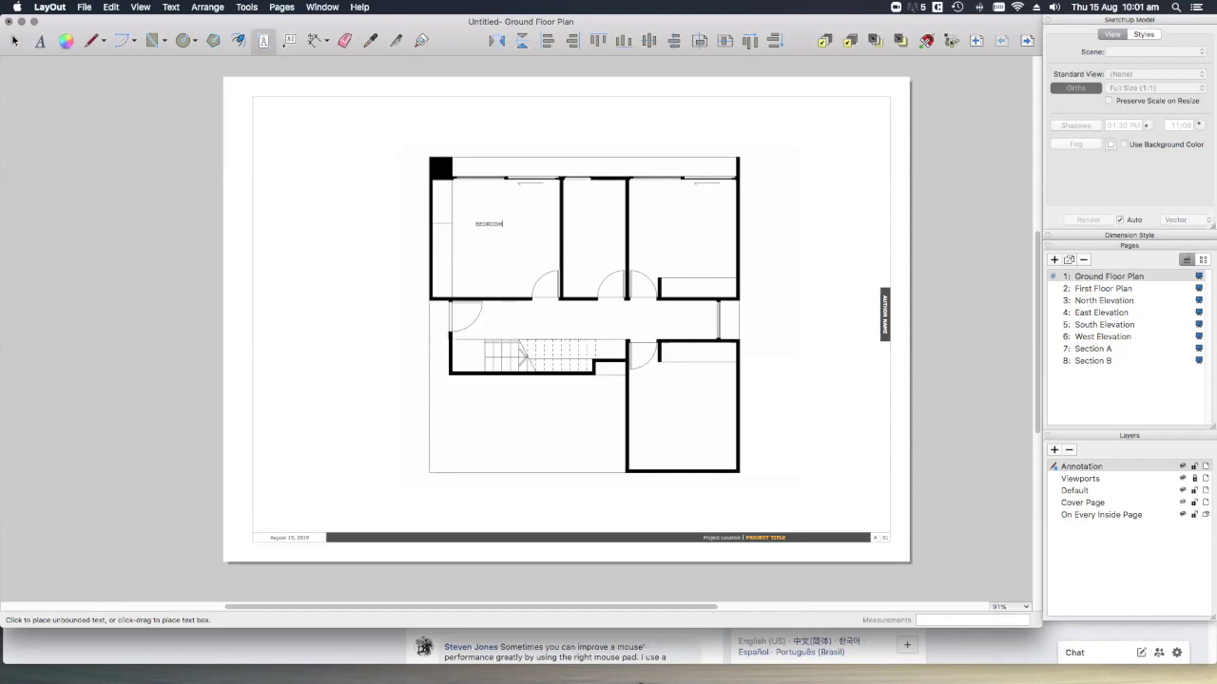
pyautogui.write('1')
pyautogui.press('Escape')
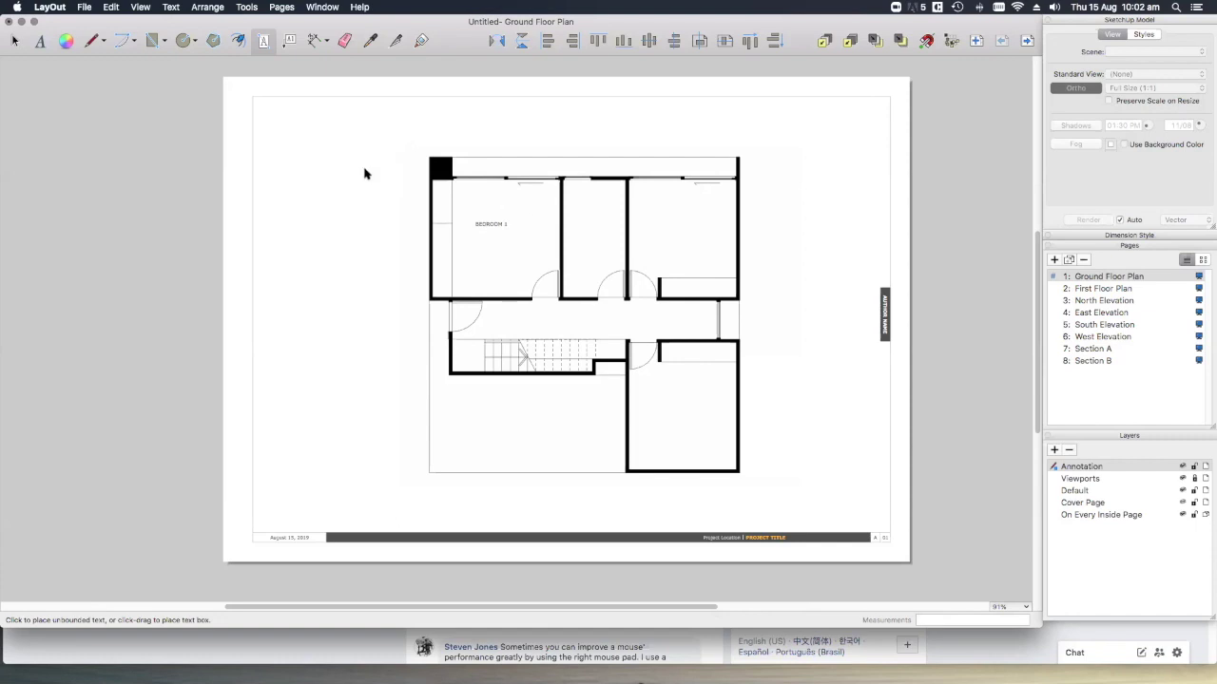
# Anchor a leader label on the top wall's sliding doors, bending the leader toward the top-right margin
pyautogui.click(291, 41)
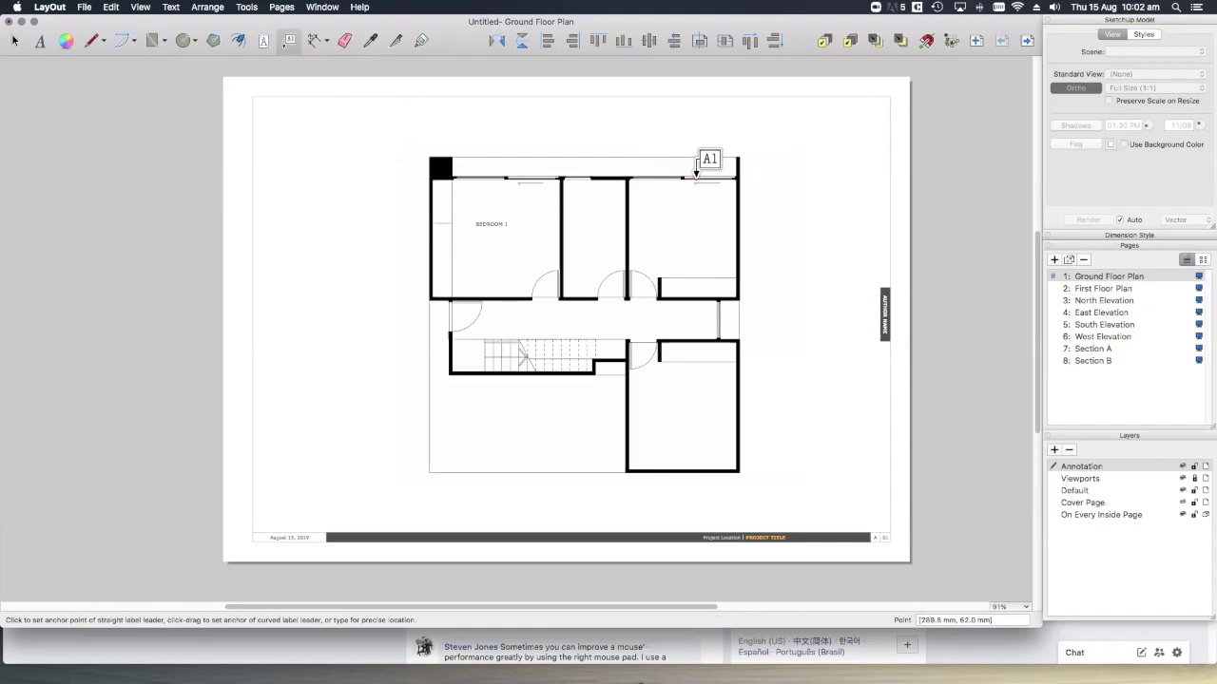
pyautogui.click(699, 176)
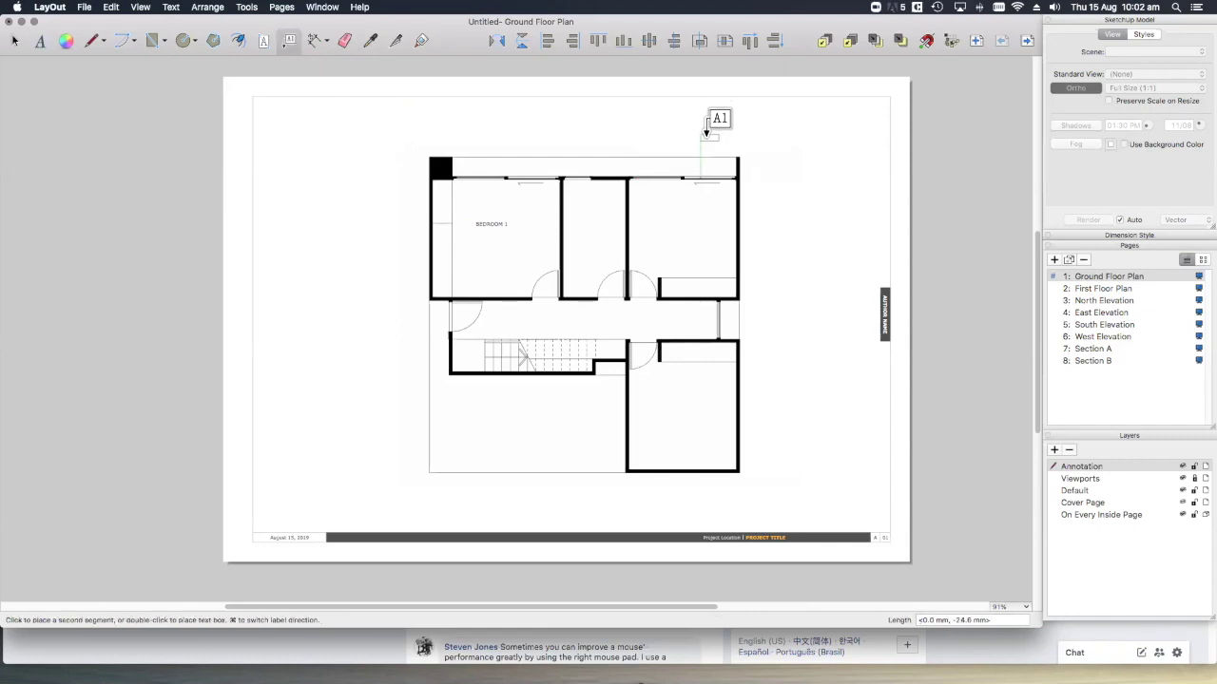
pyautogui.click(701, 138)
pyautogui.click(756, 148)
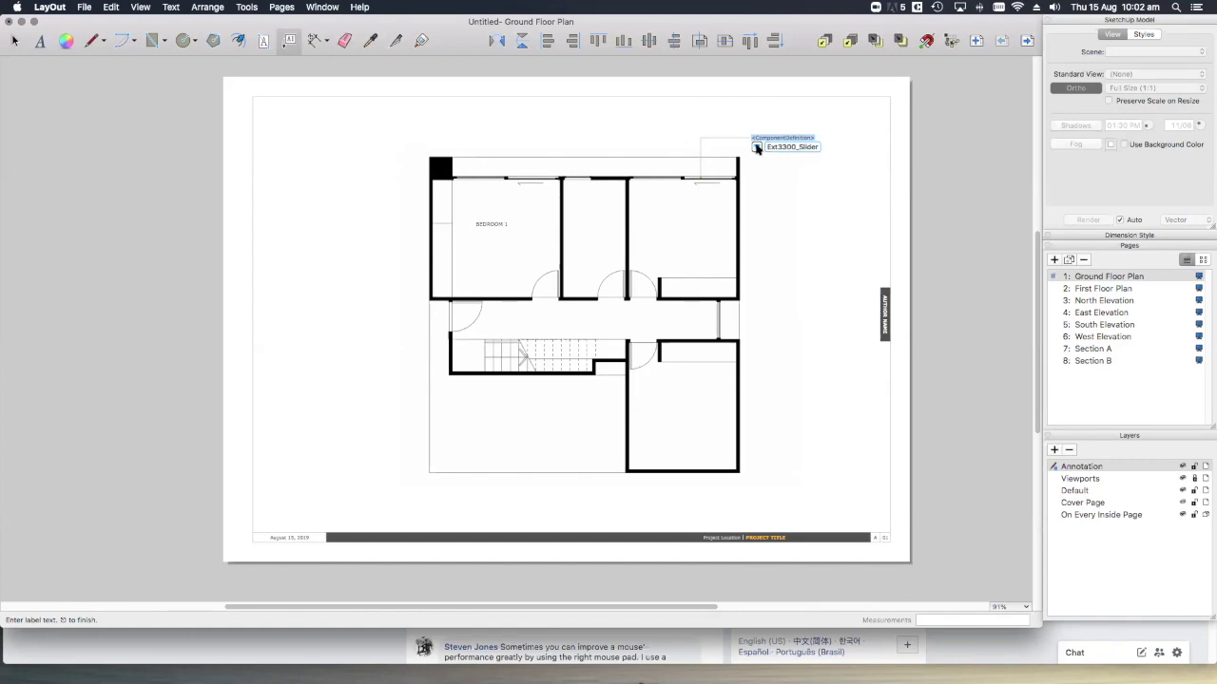
pyautogui.click(758, 148)
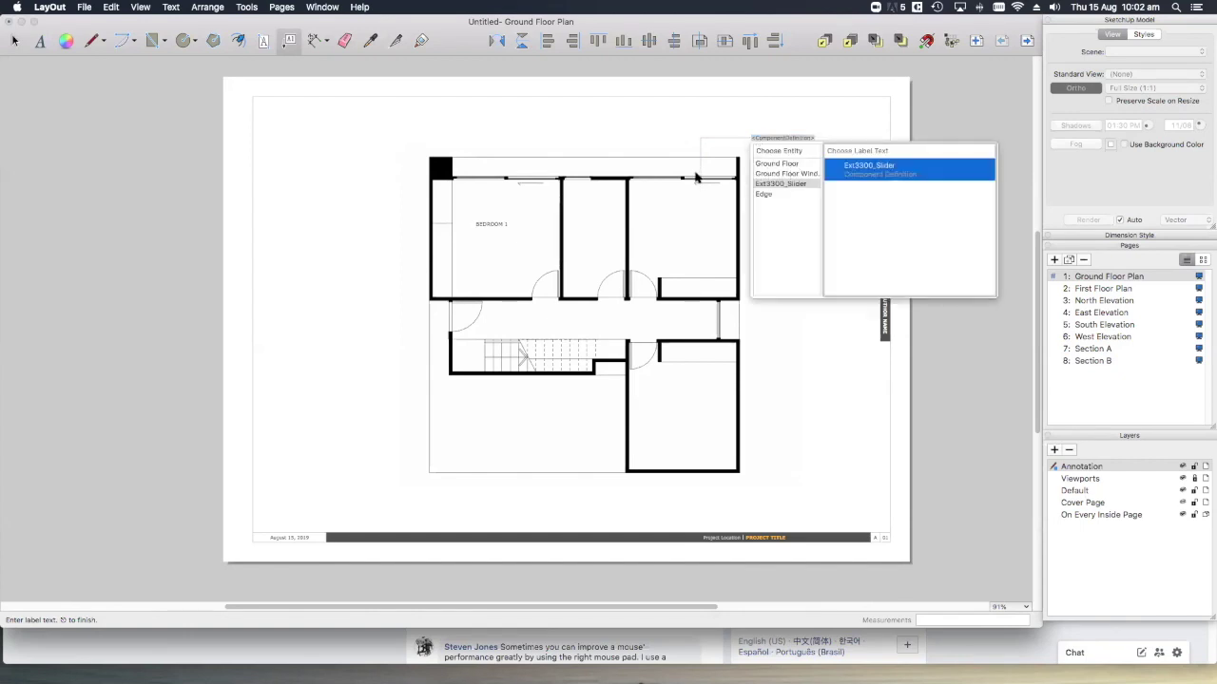
pyautogui.click(793, 165)
pyautogui.click(795, 175)
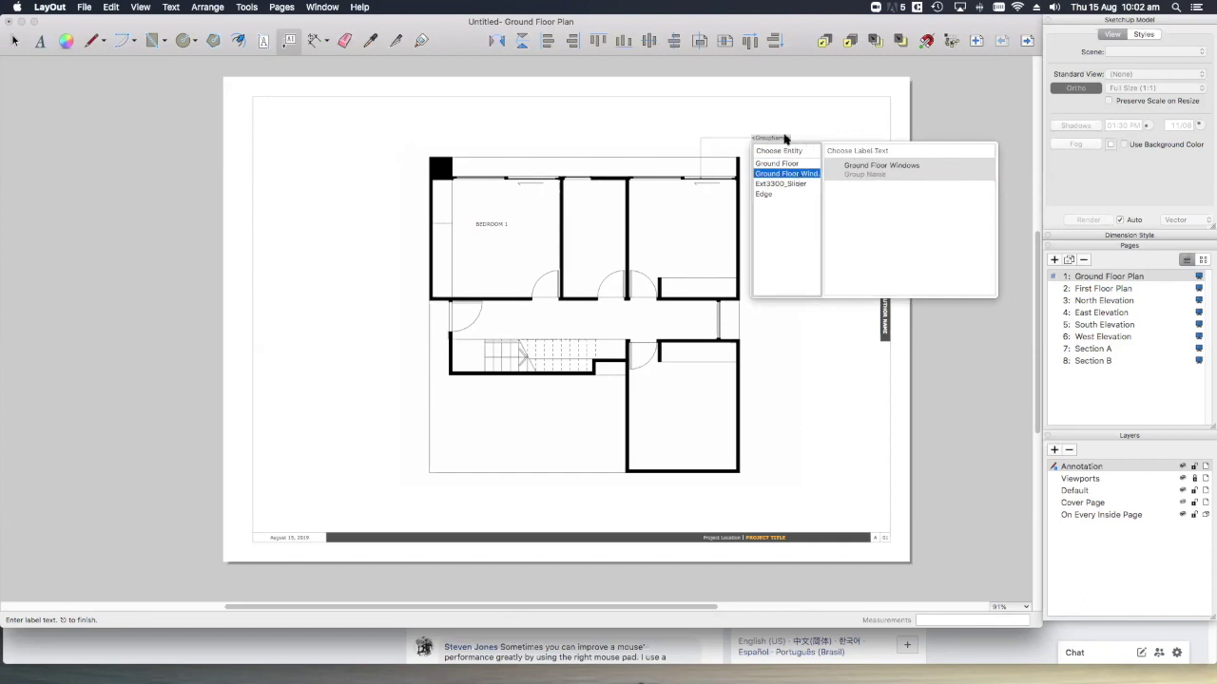
pyautogui.click(782, 138)
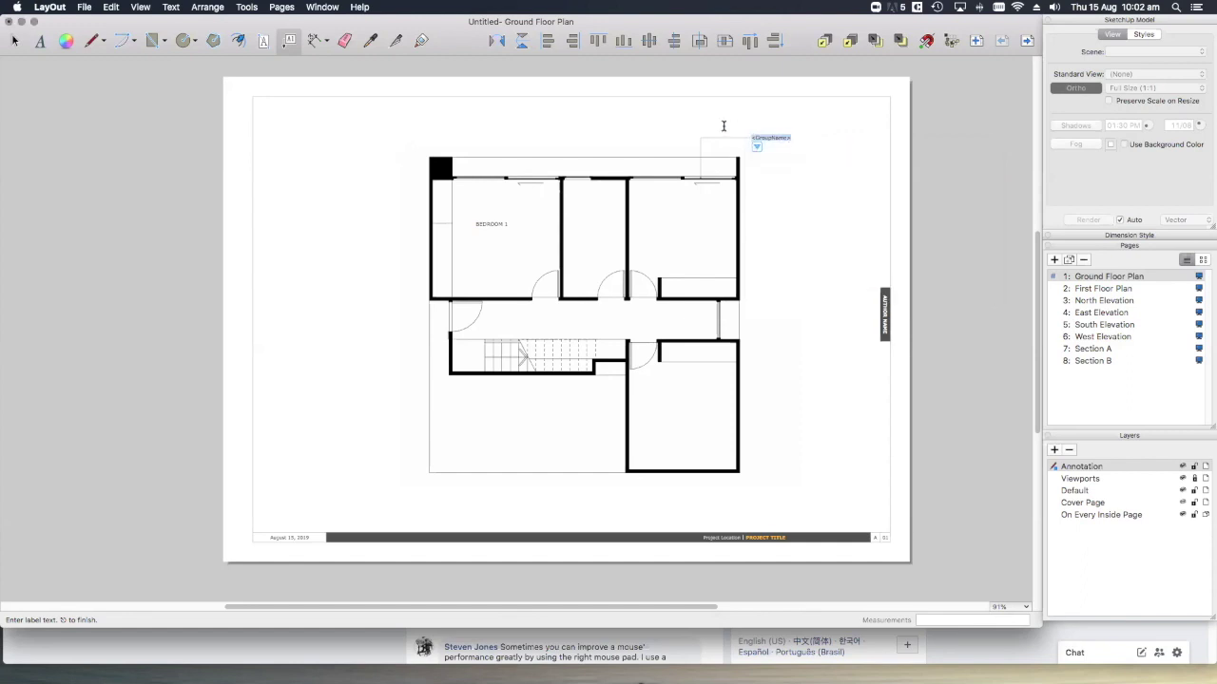
# Replace the label's automatic text with 'DOUBLE GLAZED SLIDING DOORS AS PER WINDOW SCHEDULE'
pyautogui.press('BackSpace')
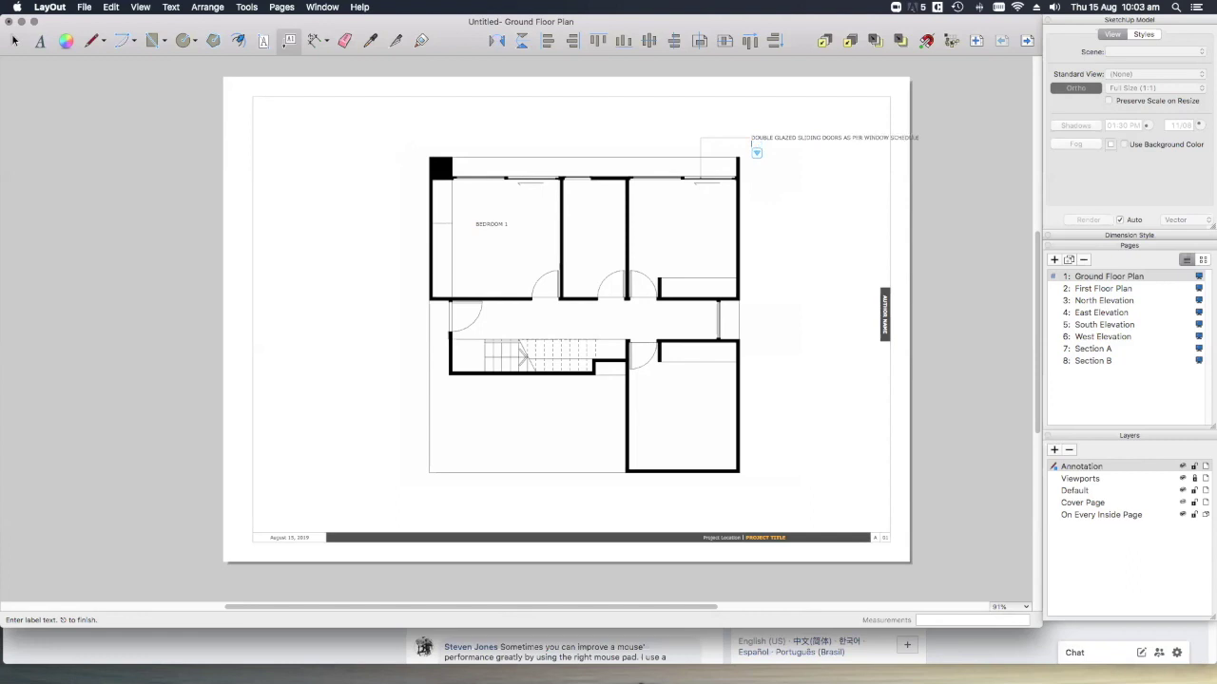
pyautogui.press('Escape')
pyautogui.press('space')
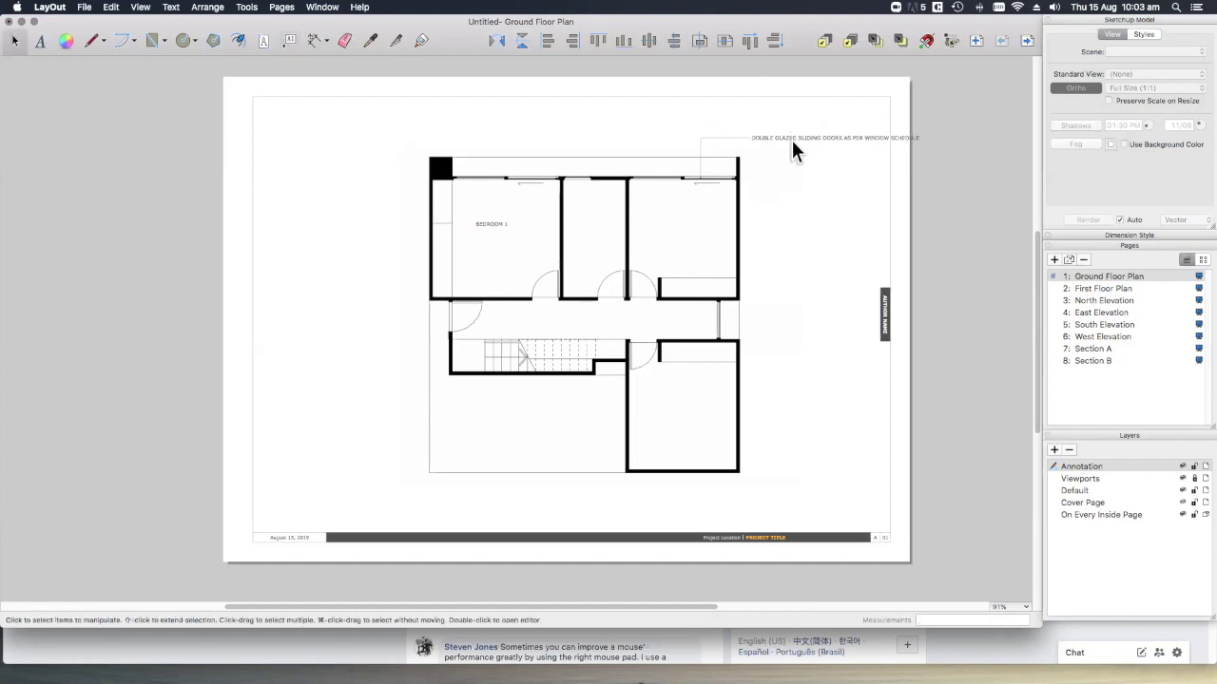
# Narrow the sliding-door label's text box, shorten its leader, and nudge the label slightly right
pyautogui.click(855, 140)
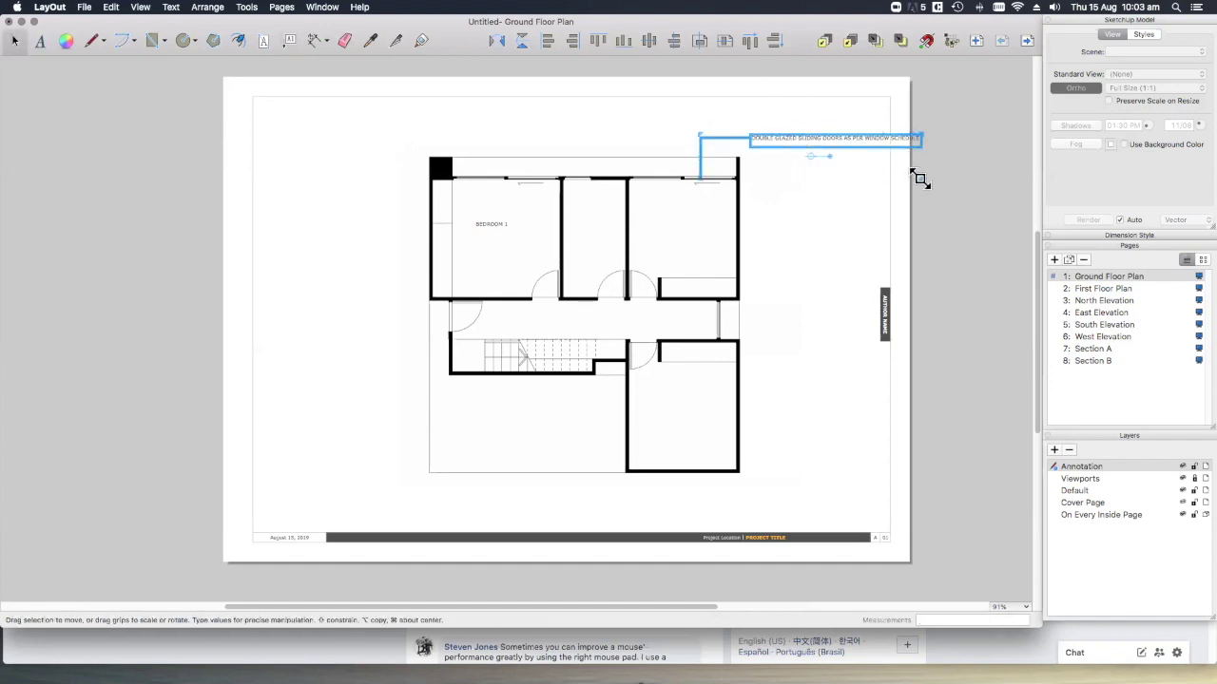
pyautogui.moveTo(920, 178); pyautogui.dragTo(804, 195)
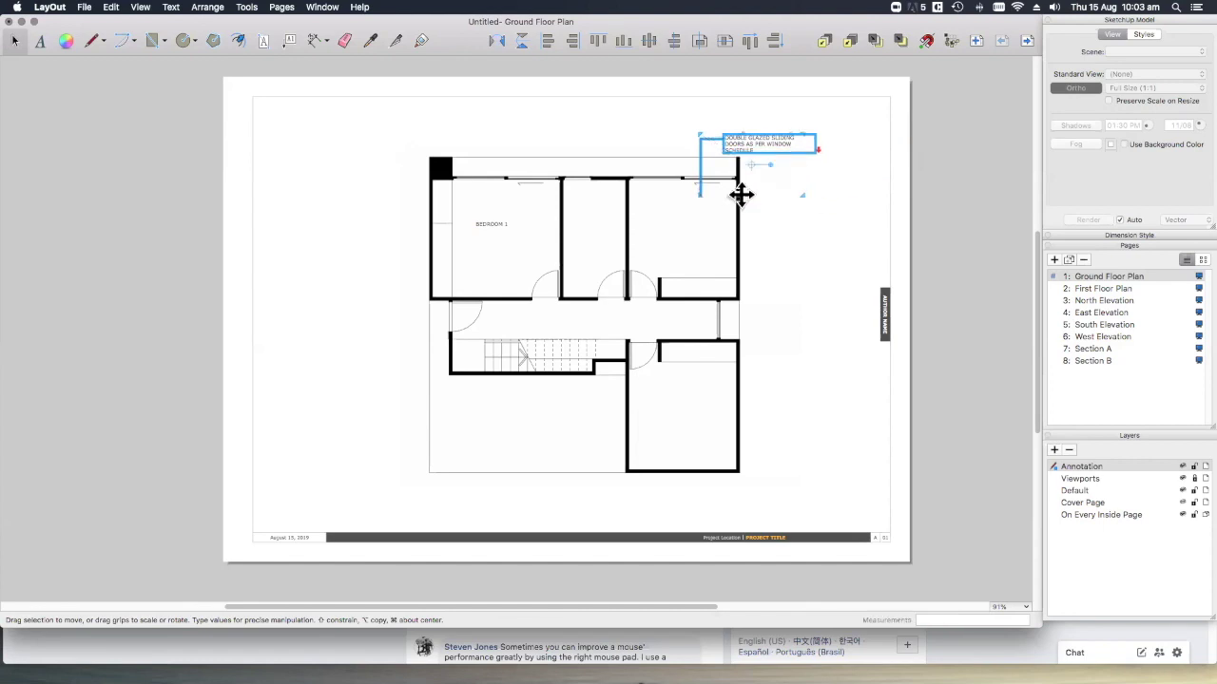
pyautogui.moveTo(700, 195); pyautogui.dragTo(699, 178)
pyautogui.click(771, 163)
pyautogui.moveTo(761, 142); pyautogui.dragTo(788, 141)
pyautogui.click(789, 199)
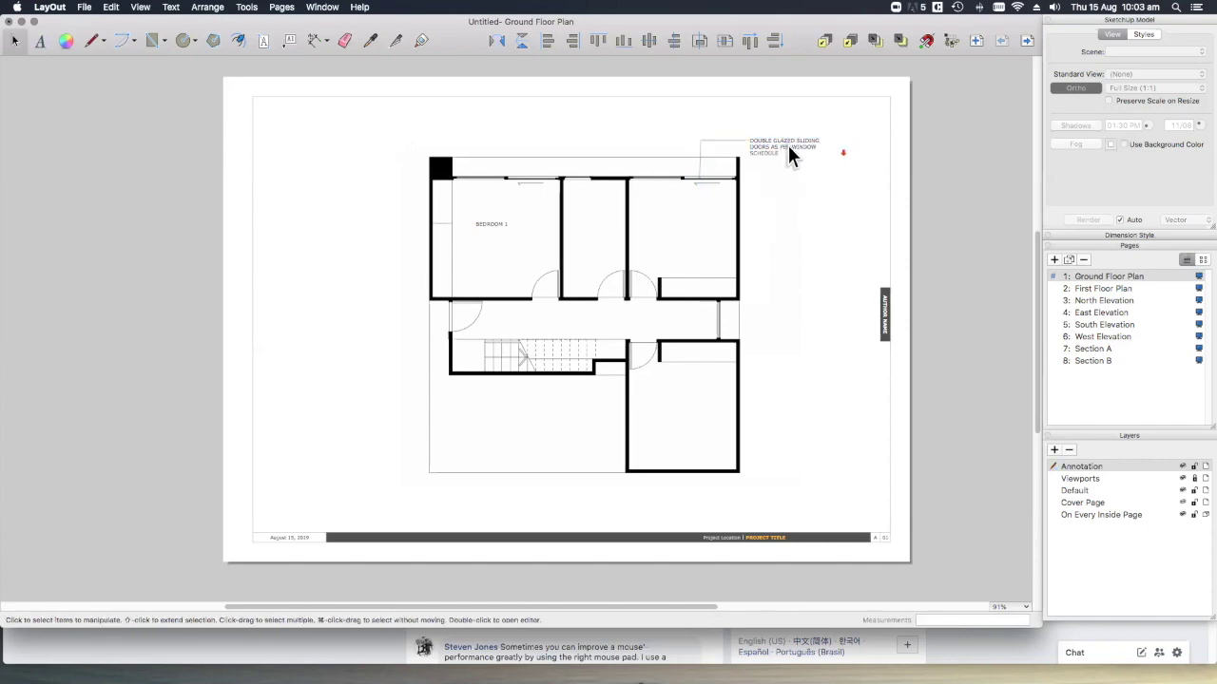
pyautogui.click(788, 148)
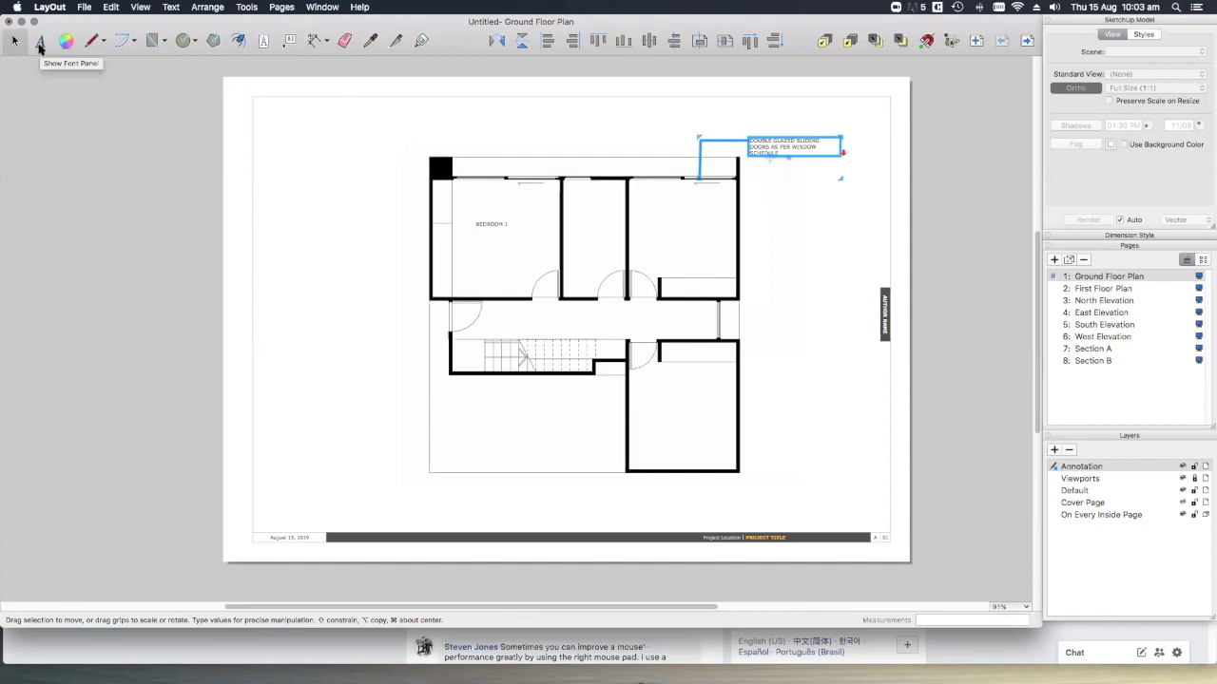
# Set the sliding-door label's font to Geneva at 11 pt
pyautogui.click(40, 45)
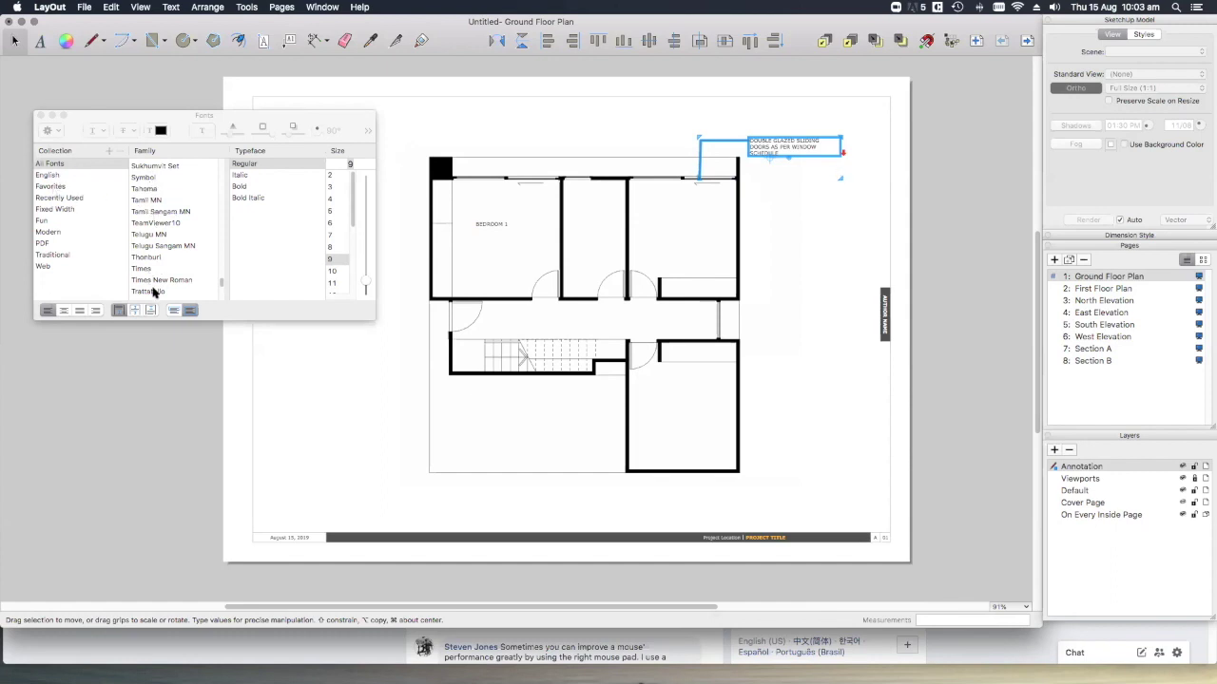
pyautogui.scroll(10, 152, 276)
pyautogui.click(144, 220)
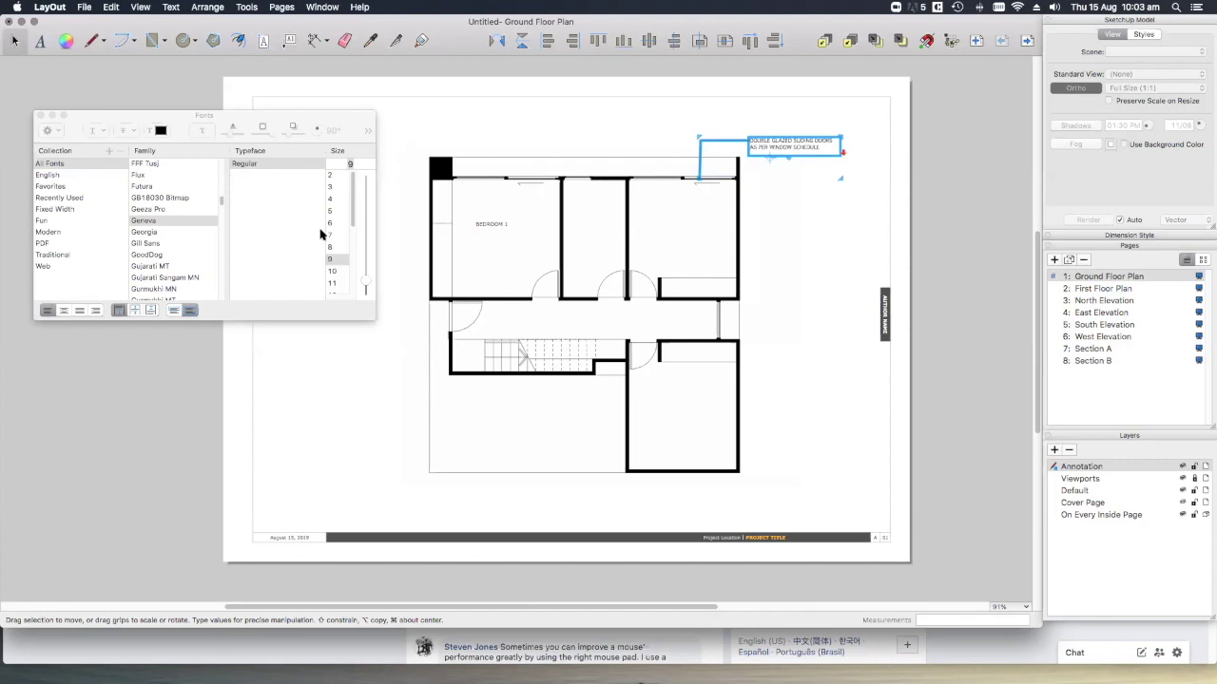
pyautogui.click(333, 283)
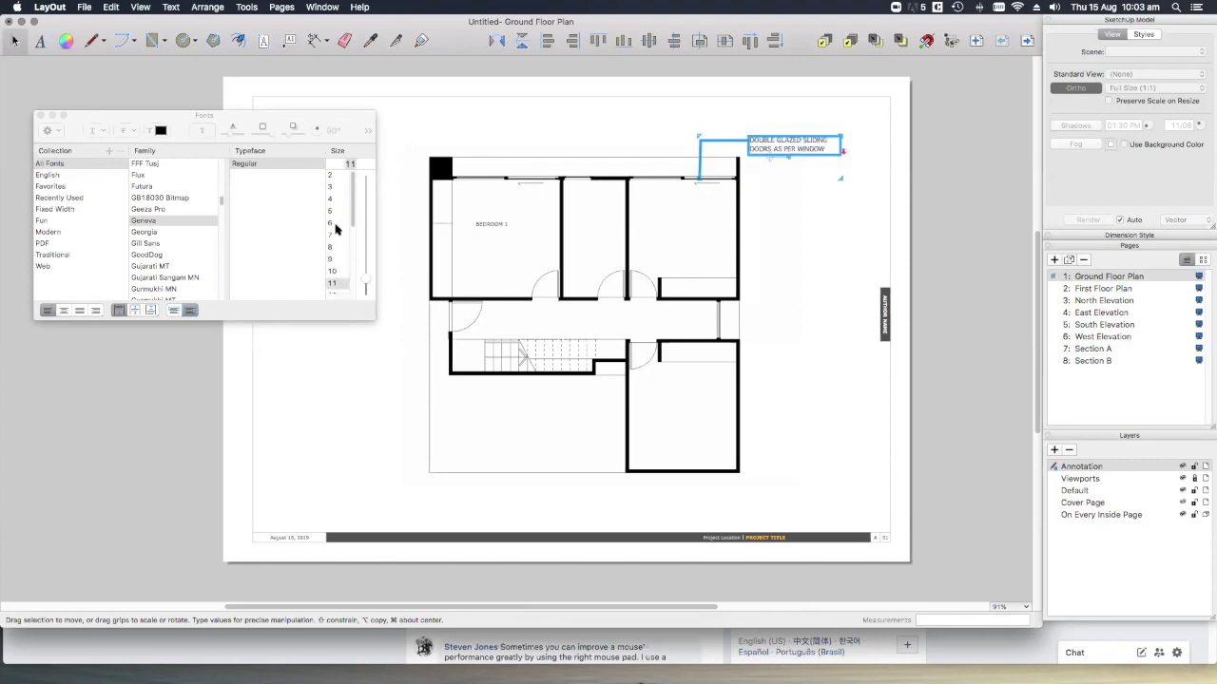
# Stretch the label box so the note wraps onto three lines, then close the font settings
pyautogui.click(821, 253)
pyautogui.click(797, 147)
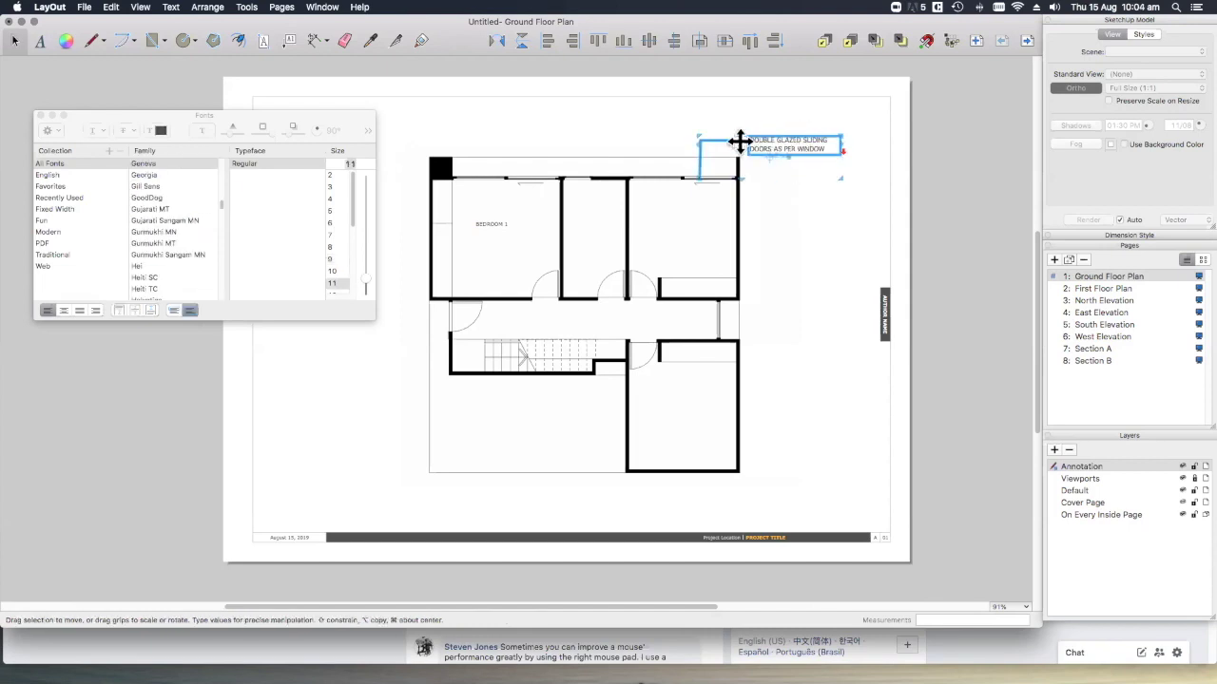
pyautogui.moveTo(788, 156); pyautogui.dragTo(788, 169)
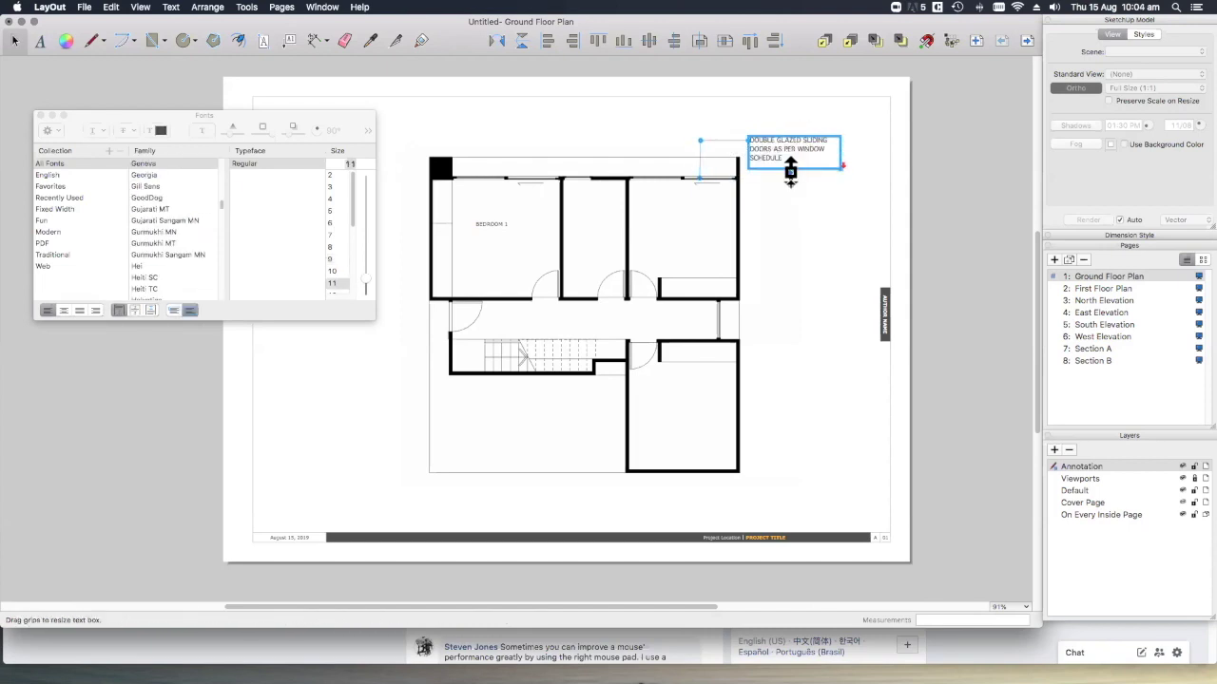
pyautogui.click(714, 204)
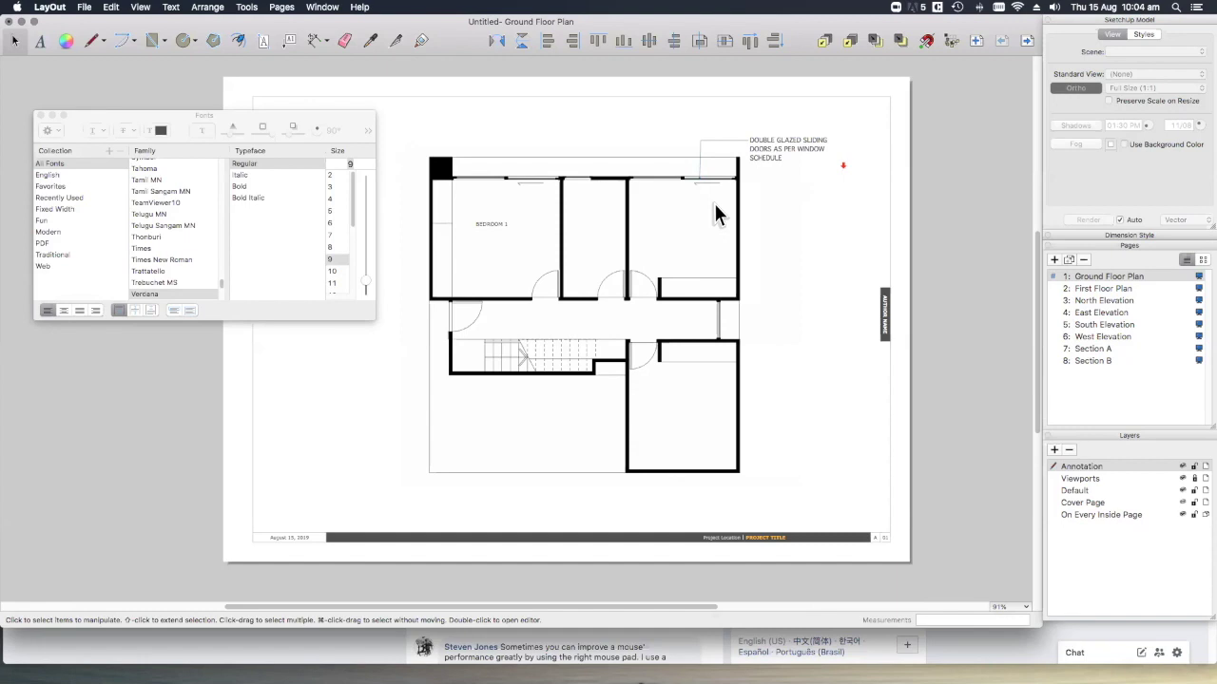
pyautogui.click(39, 115)
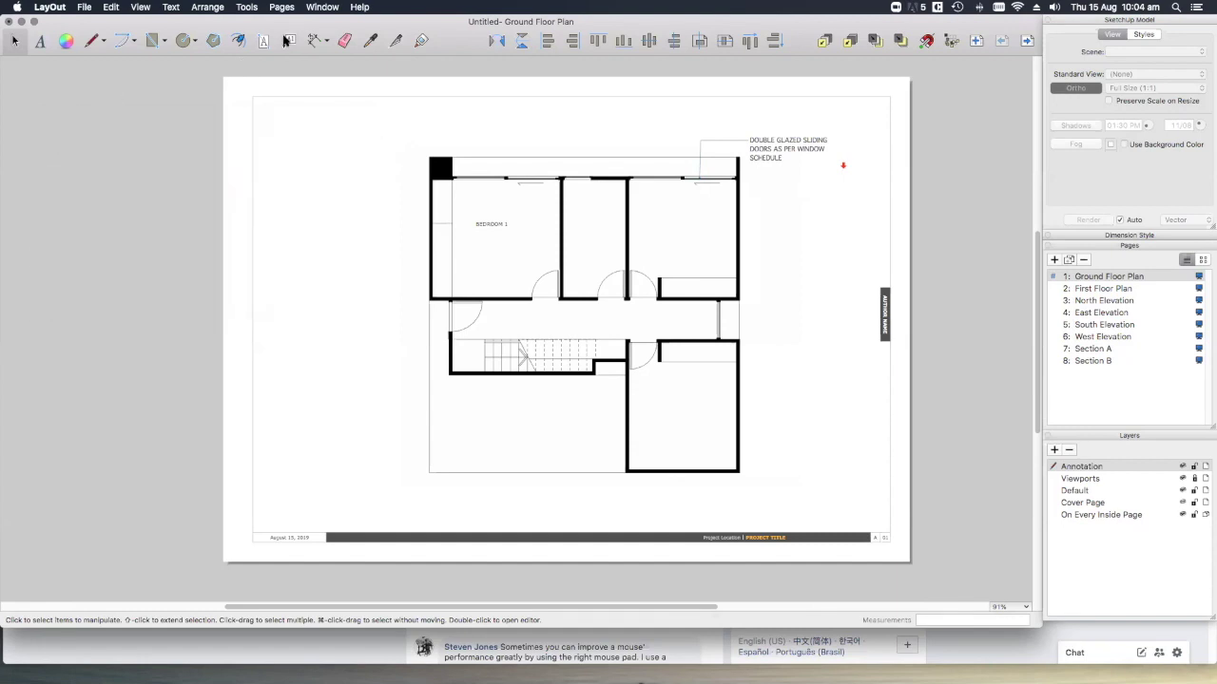
# Dimension from the plan's top-left corner to the black block's right edge (0.69 m), placed above the plan
pyautogui.click(311, 41)
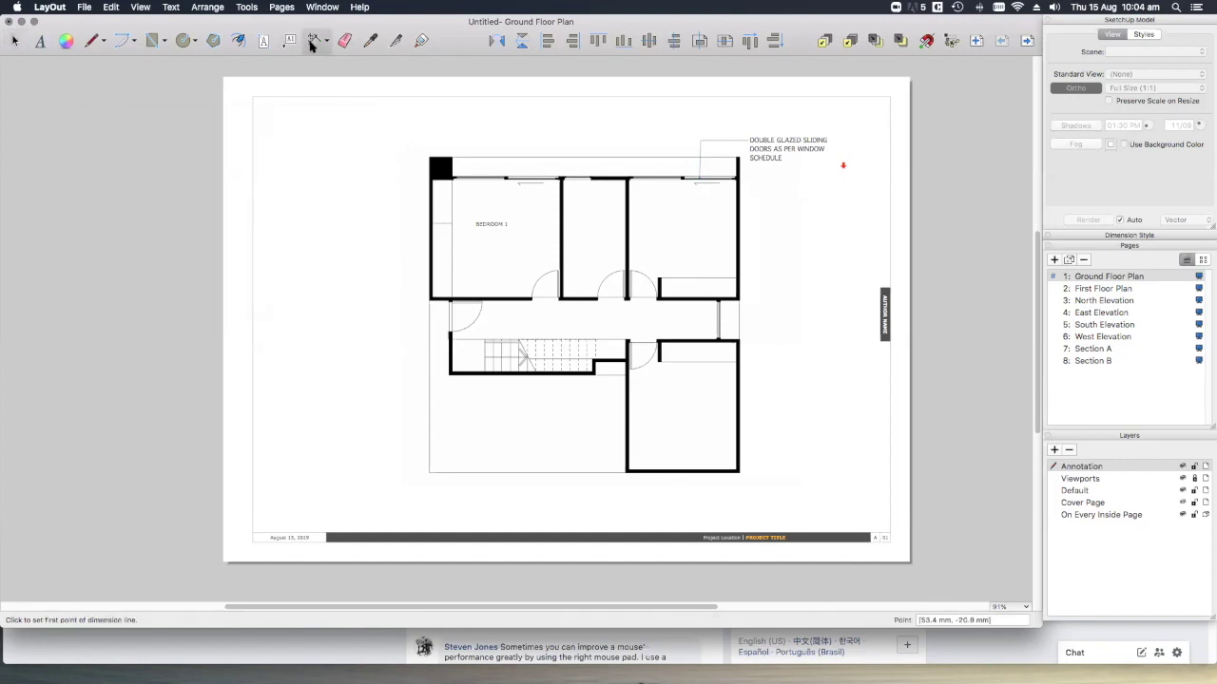
pyautogui.click(430, 158)
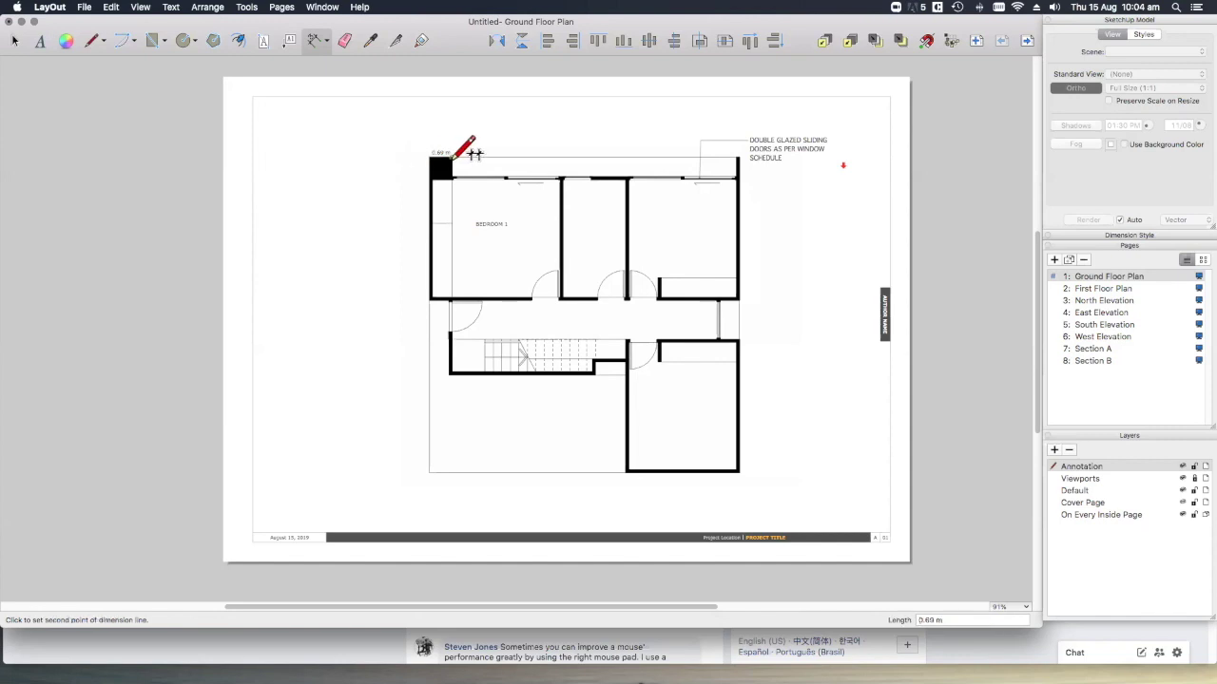
pyautogui.click(453, 158)
pyautogui.click(451, 139)
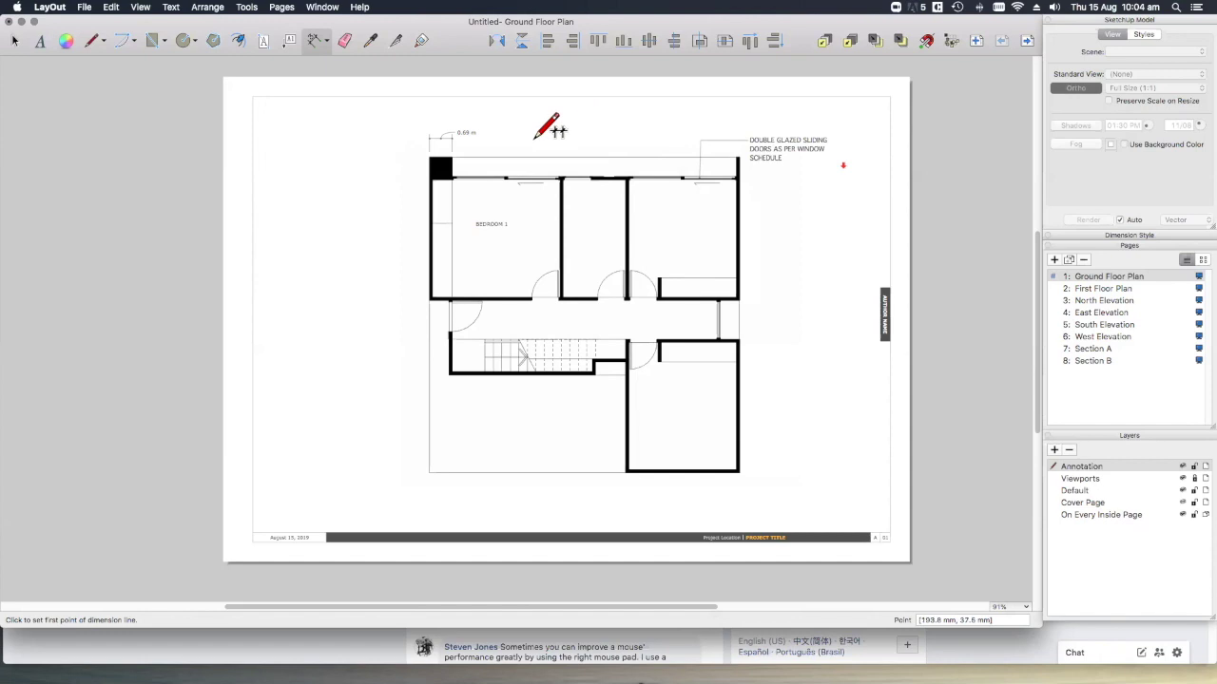
pyautogui.press('space')
pyautogui.click(451, 138)
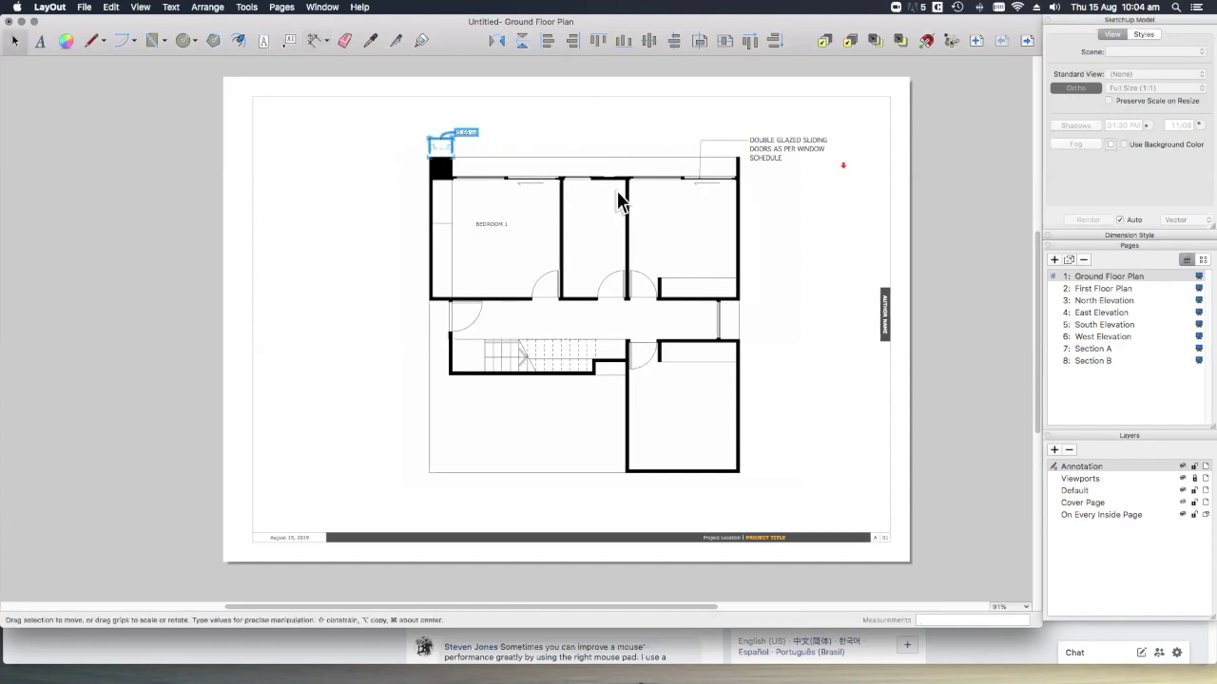
# Give the top dimension a one-segment leader, text above the line, and millimetre units at 1 mm precision
pyautogui.click(1136, 237)
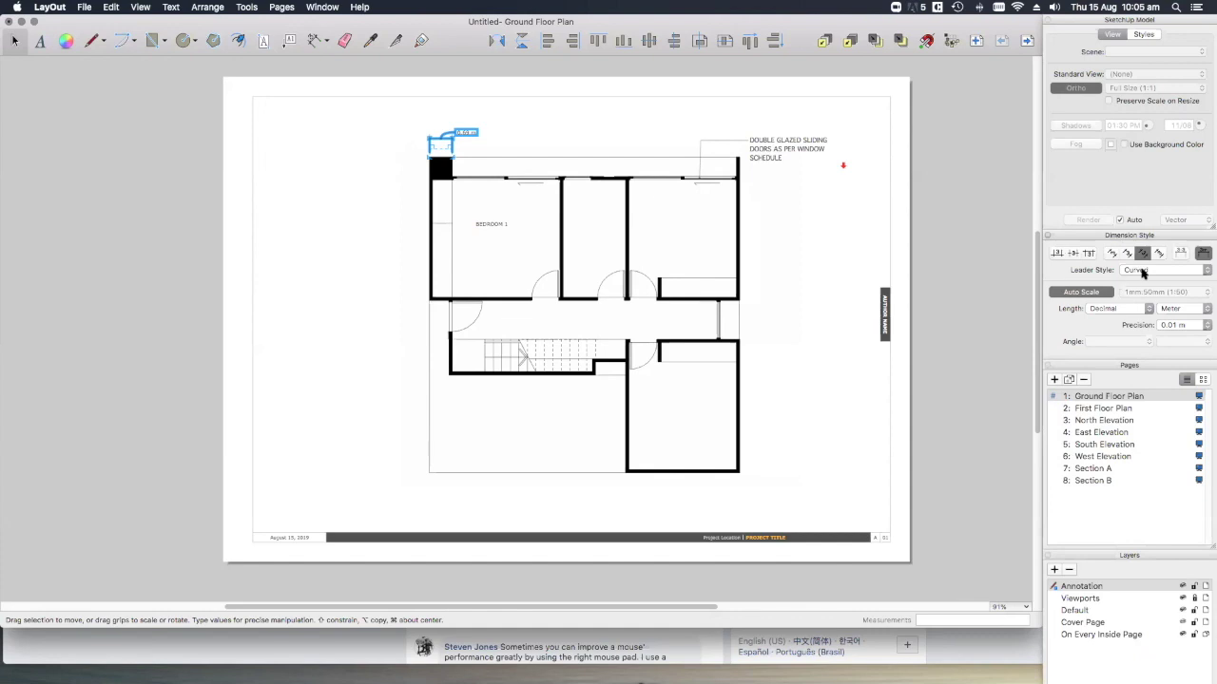
pyautogui.click(1143, 273)
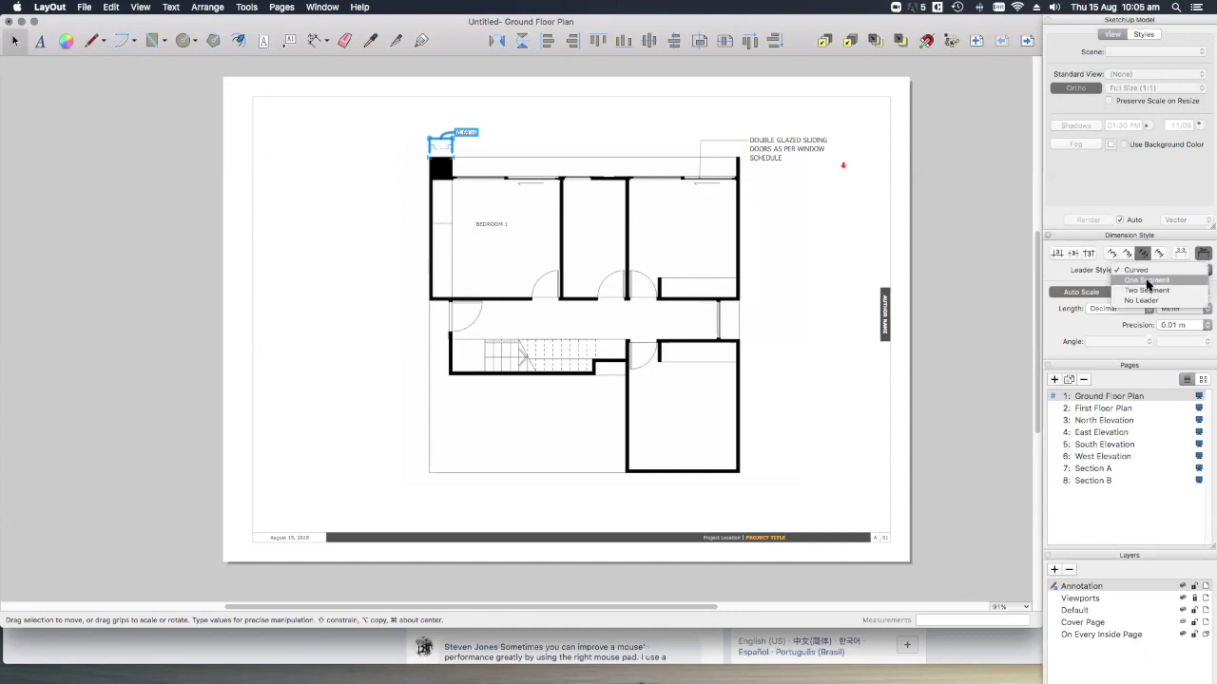
pyautogui.click(1147, 284)
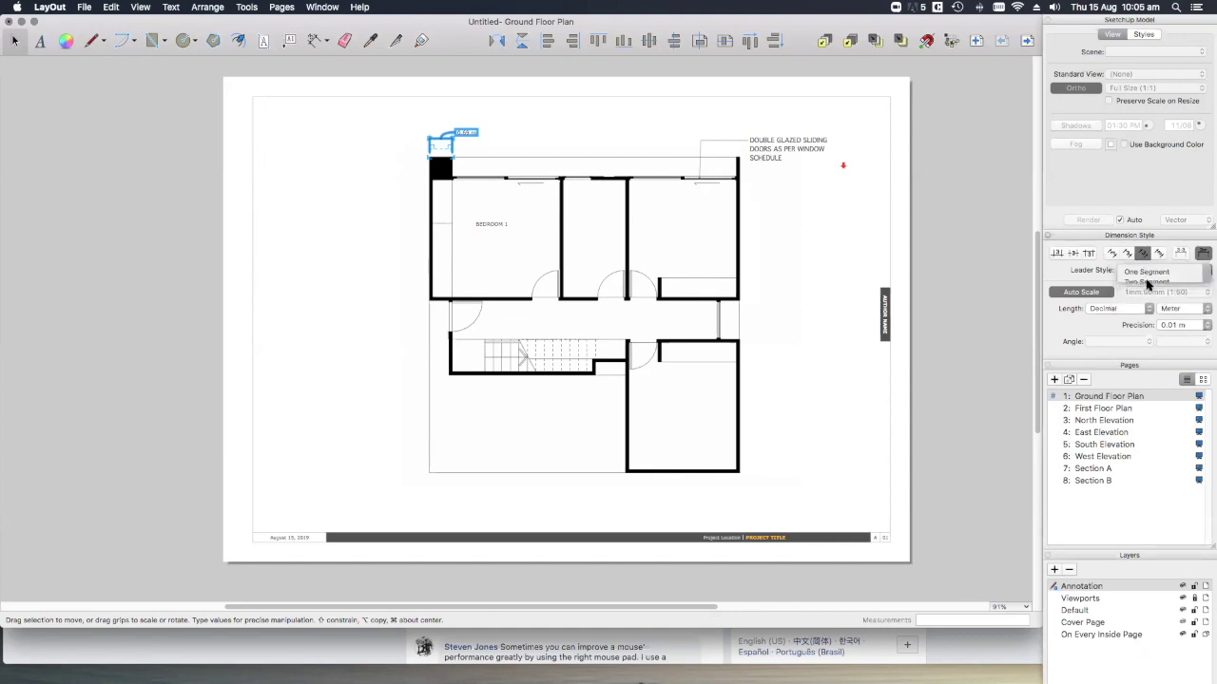
pyautogui.click(1057, 254)
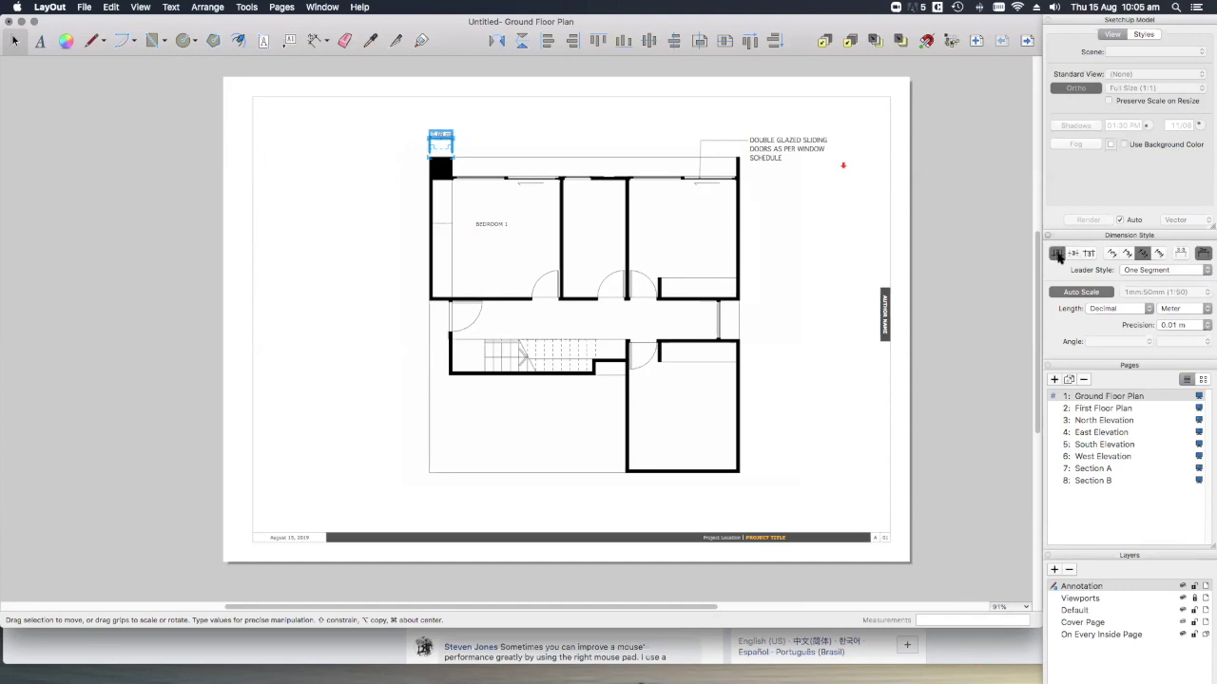
pyautogui.click(1174, 309)
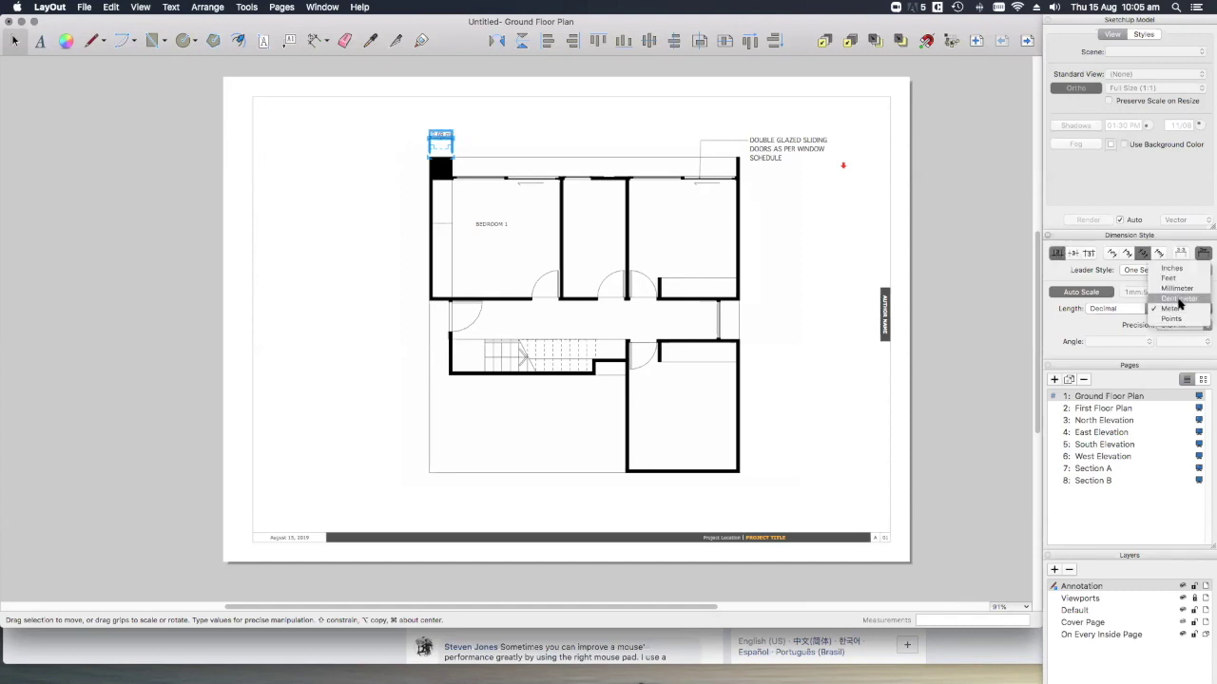
pyautogui.click(1178, 289)
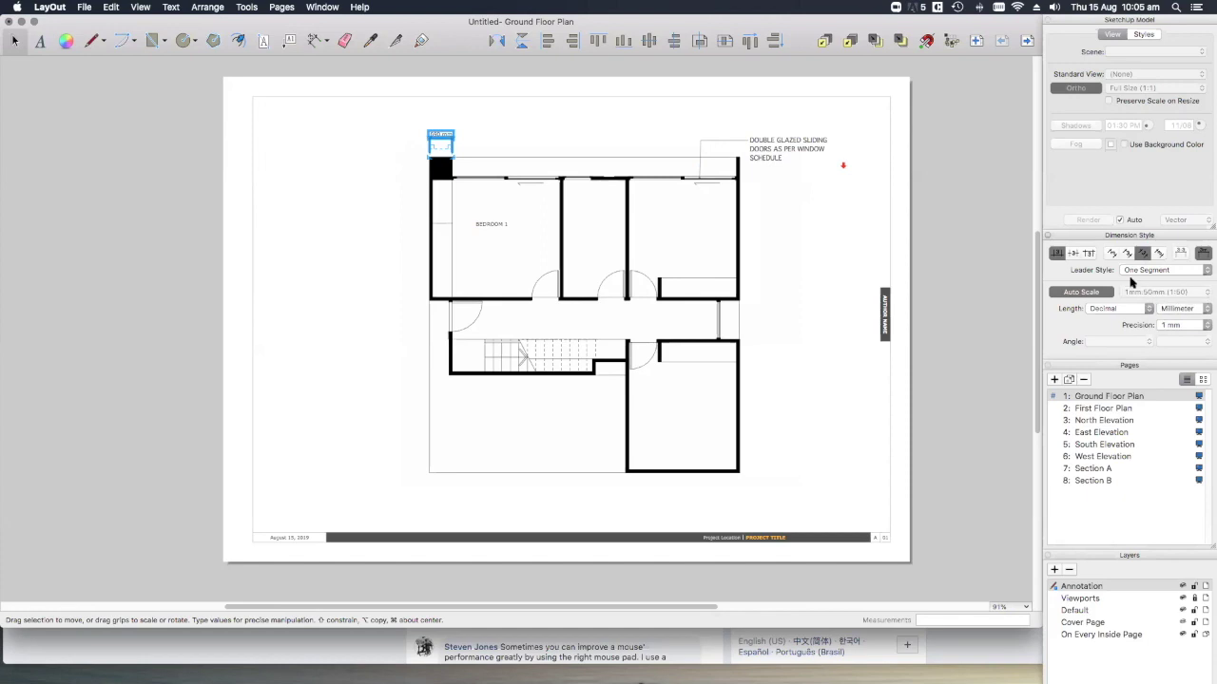
pyautogui.click(1179, 325)
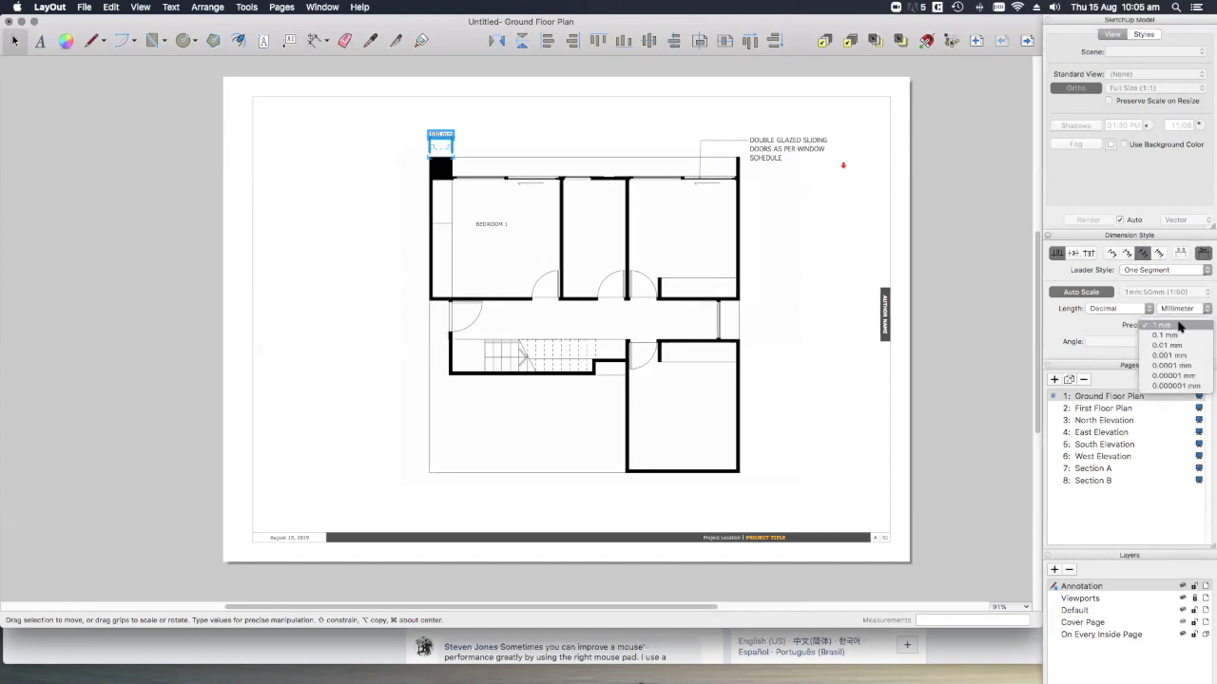
pyautogui.click(1178, 326)
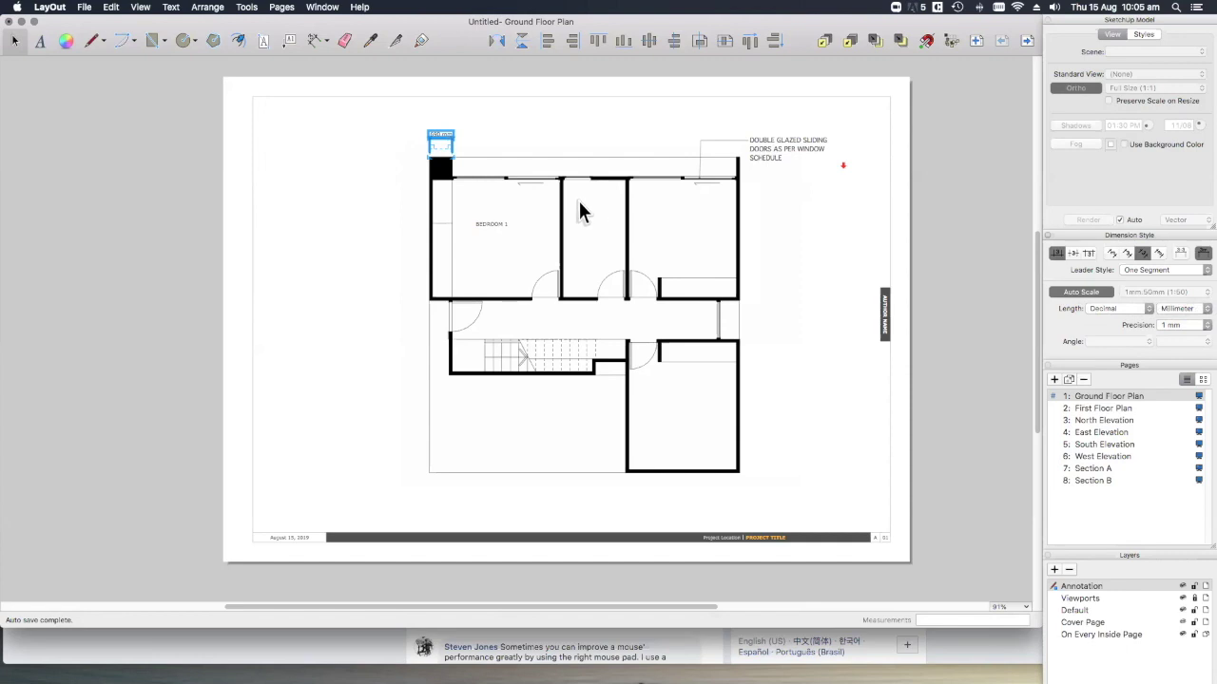
pyautogui.scroll(3, 490, 182)
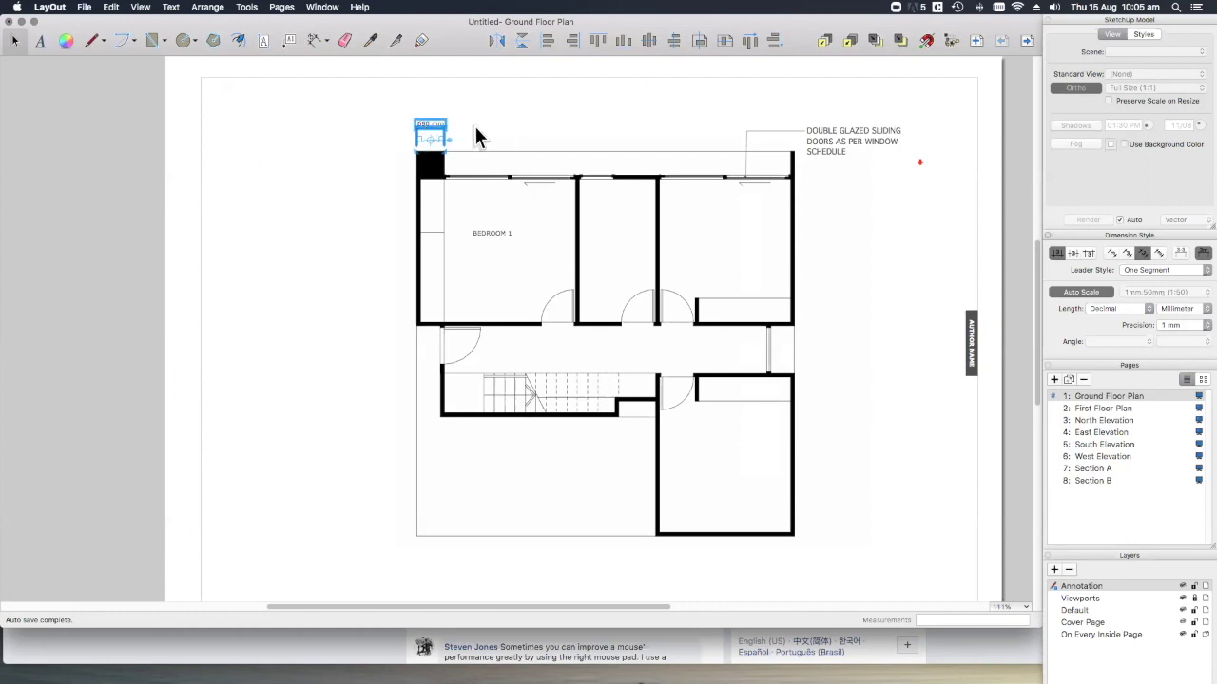
# Add a 4.38 m vertical dimension from the top-left wall corner to the bedroom's bottom-left corner
pyautogui.click(856, 210)
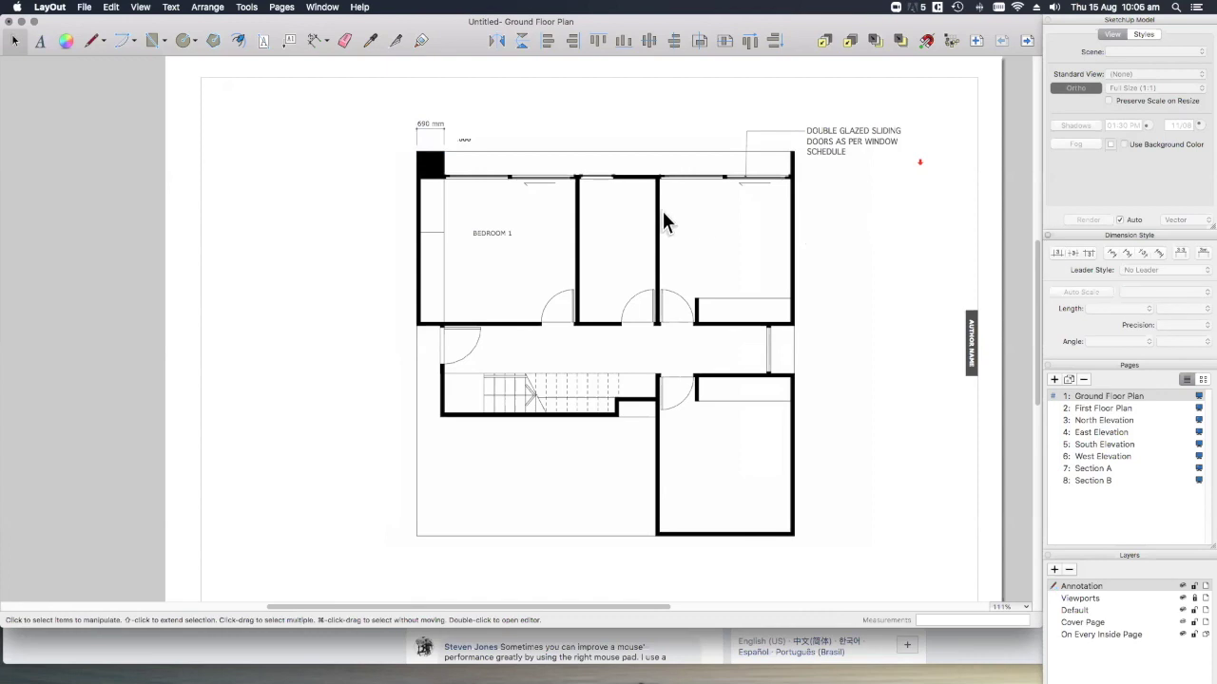
pyautogui.click(315, 42)
pyautogui.click(416, 152)
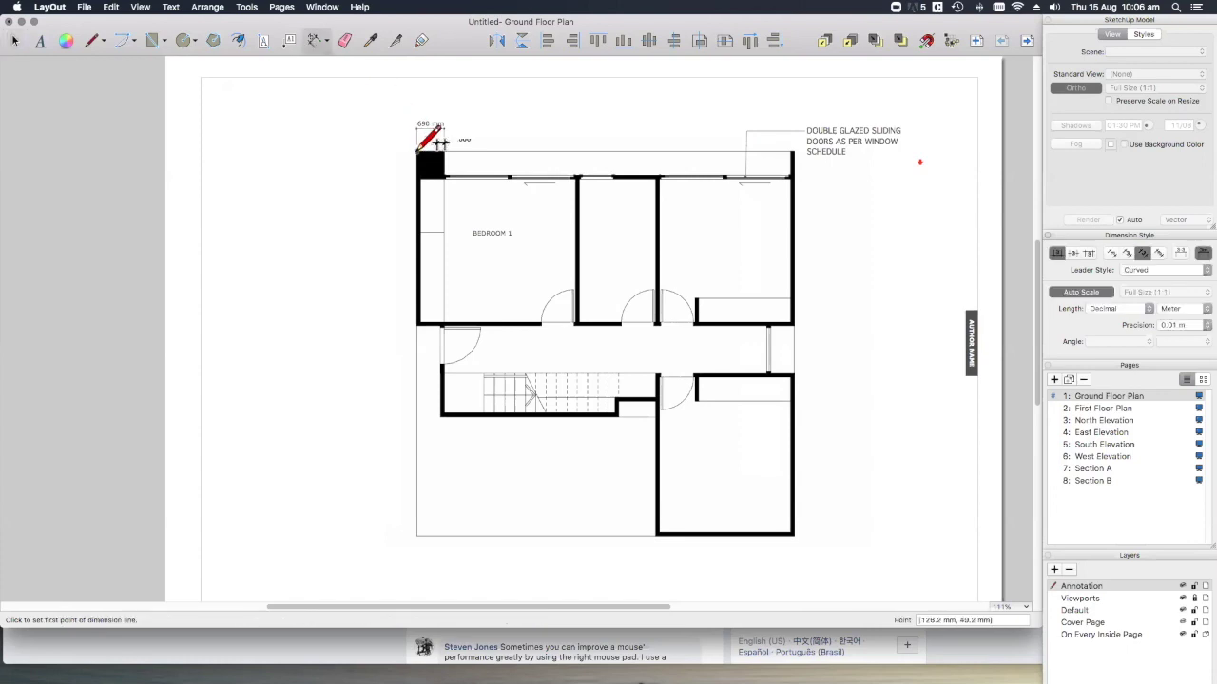
pyautogui.click(417, 324)
pyautogui.click(381, 324)
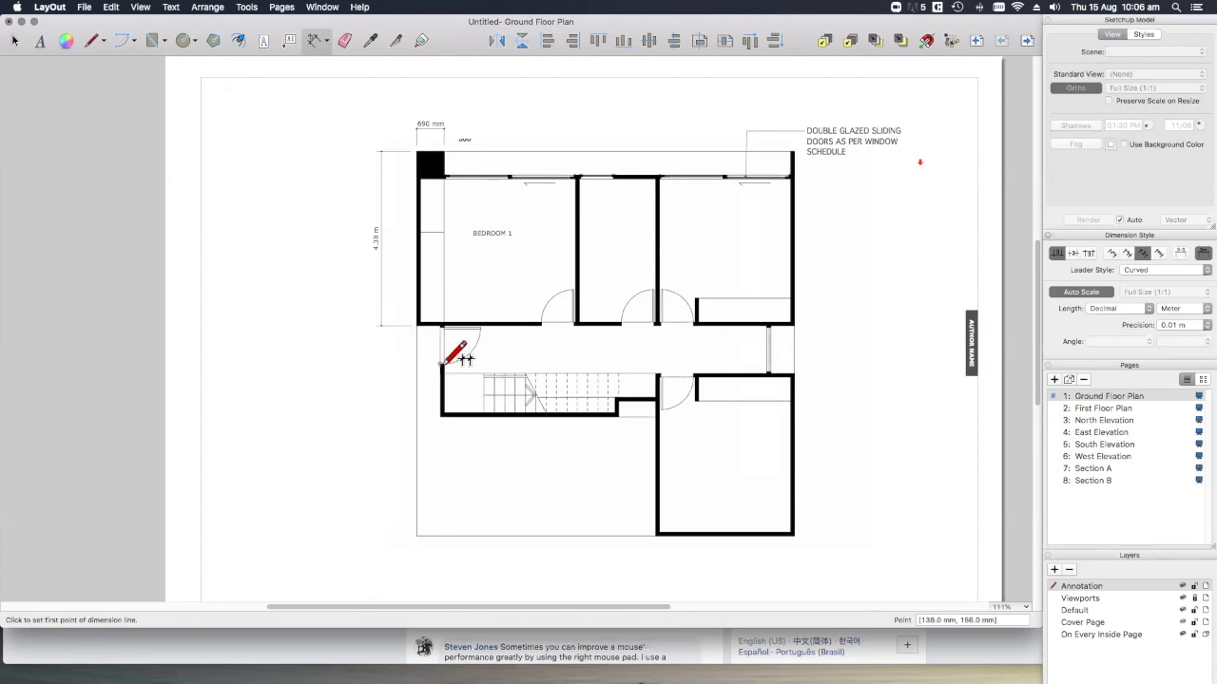
# Continue the left-side chain with 0.96 m, 1.33 m and 2.99 m dimensions down to the plan's bottom
pyautogui.scroll(5, 466, 361)
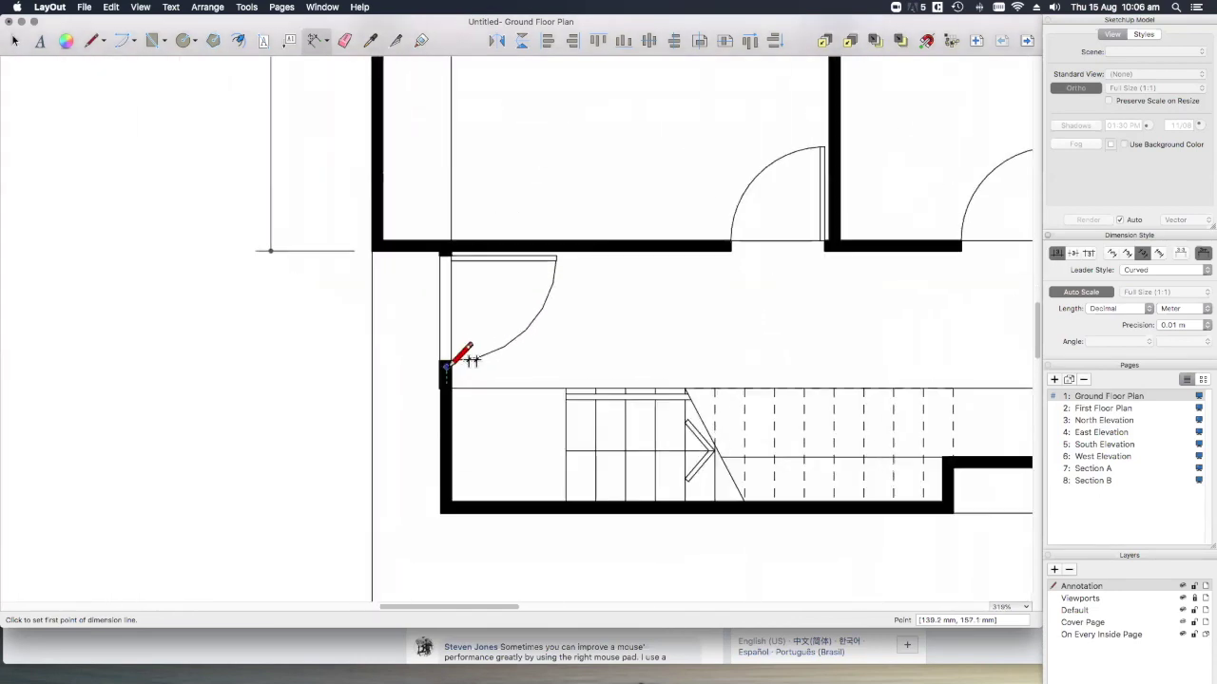
pyautogui.scroll(-3, 443, 359)
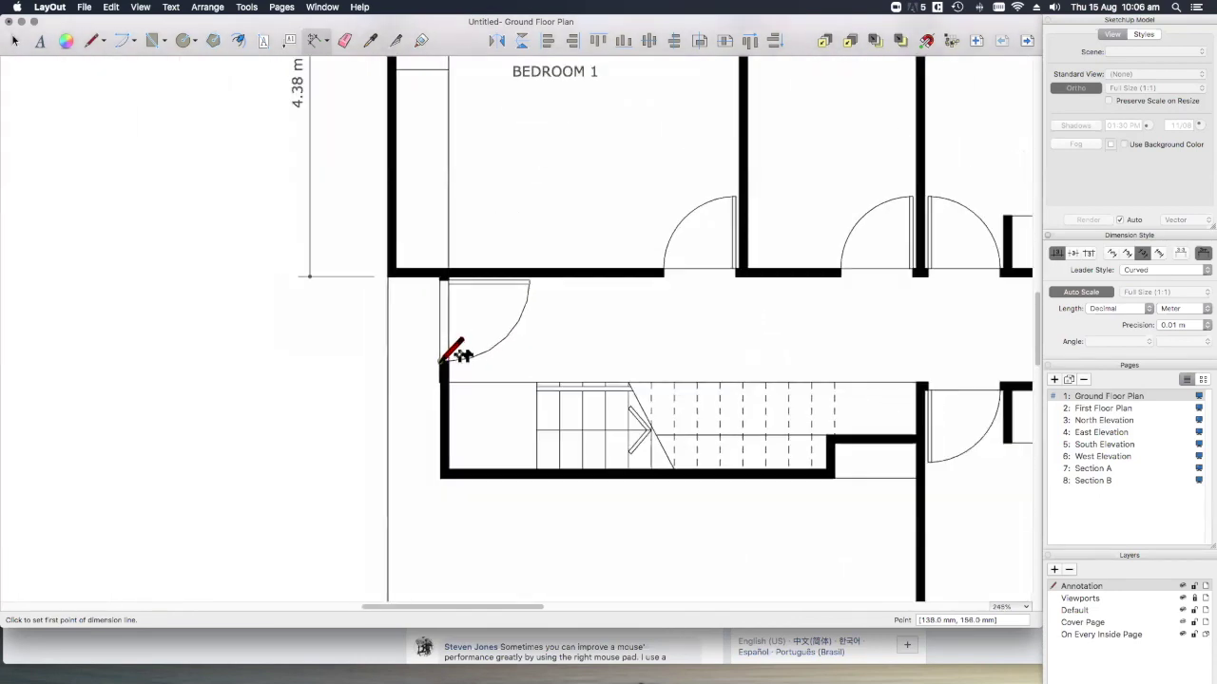
pyautogui.click(443, 360)
pyautogui.click(441, 361)
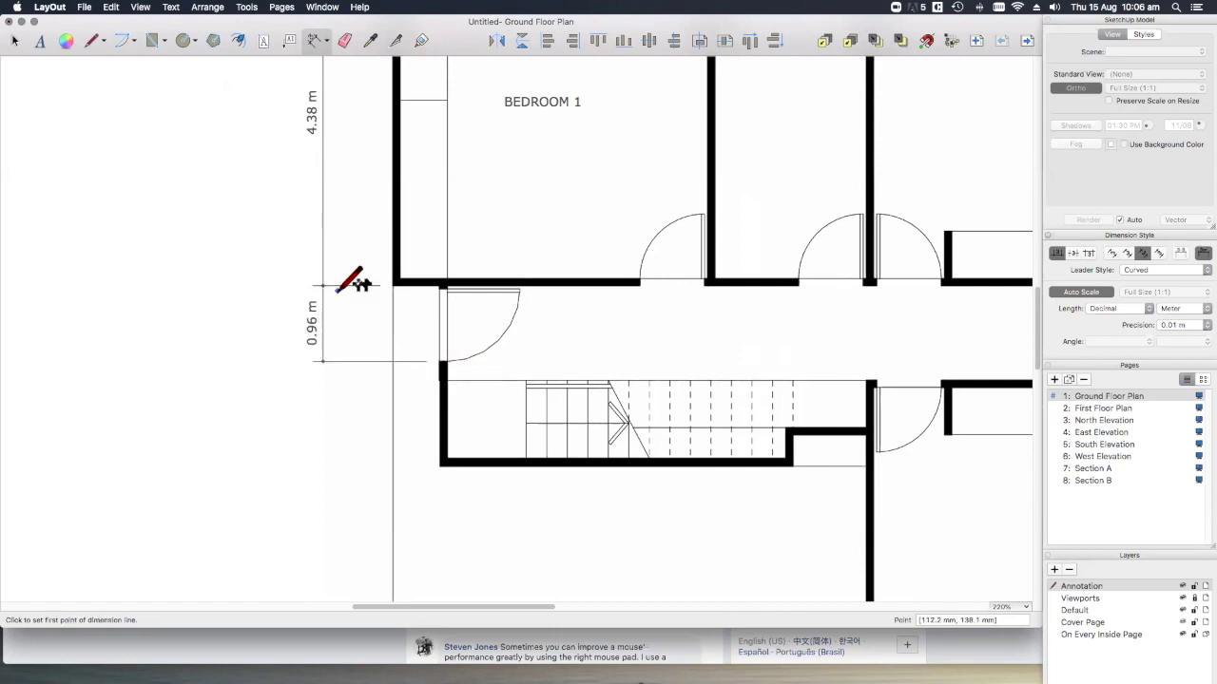
pyautogui.click(443, 462)
pyautogui.click(441, 361)
pyautogui.click(380, 304)
pyautogui.scroll(-3, 383, 280)
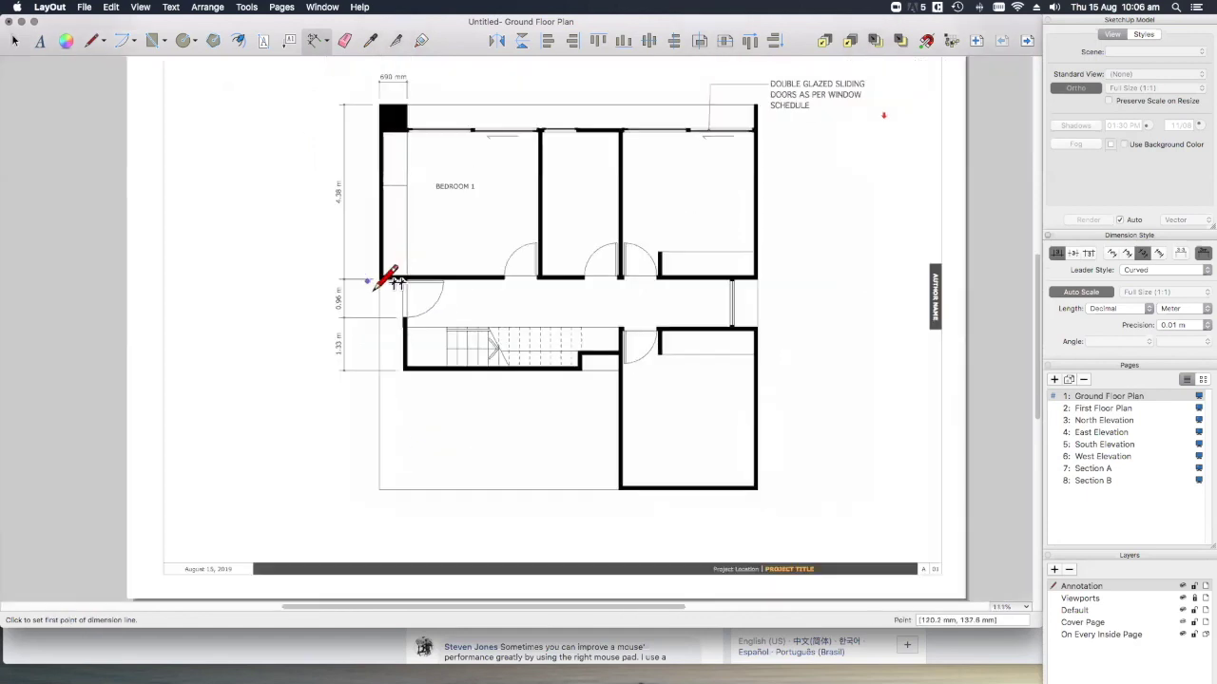
pyautogui.click(625, 487)
pyautogui.click(623, 483)
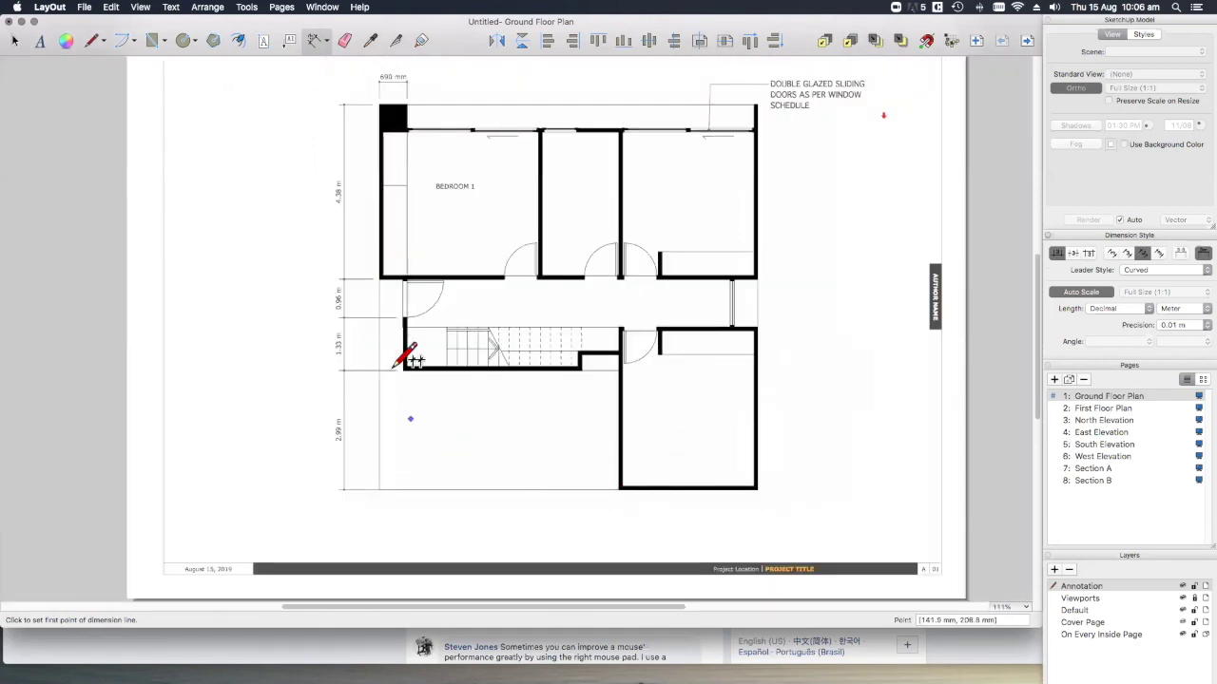